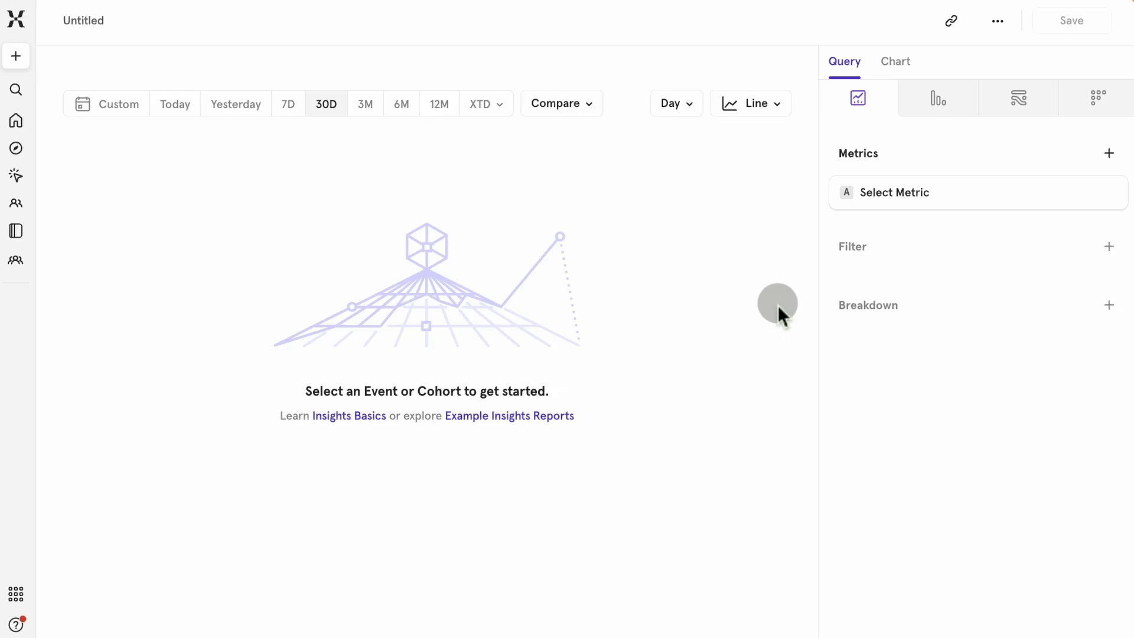
# - Chart deposit as the report's metric and switch the chart to Stacked Line
pyautogui.click(919, 205)
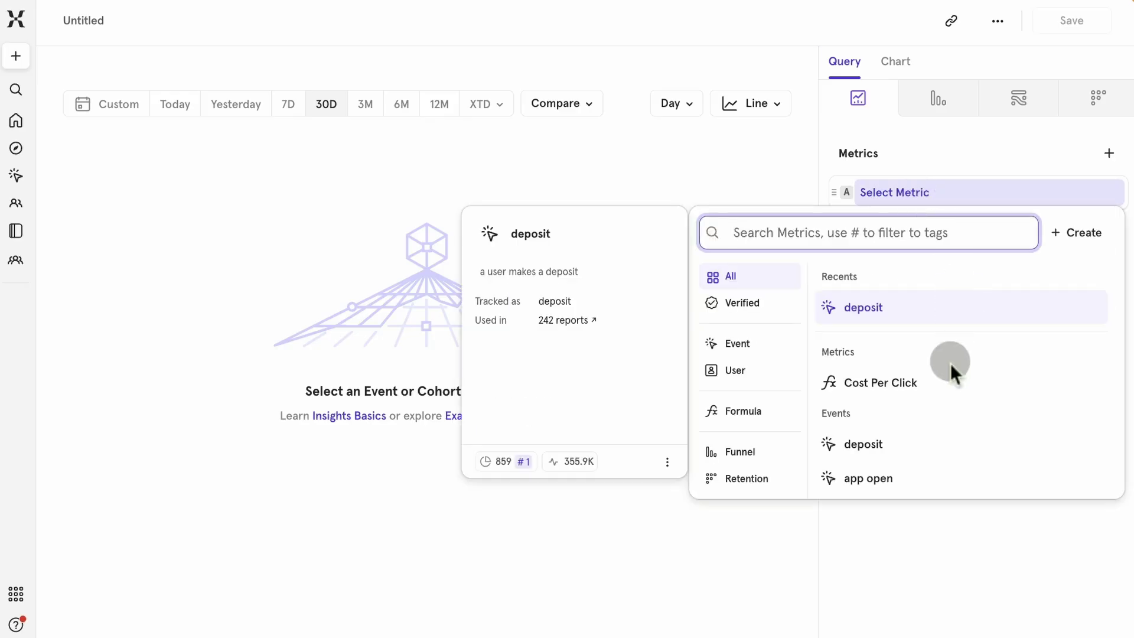
pyautogui.scroll(-1, 947, 367)
pyautogui.click(899, 412)
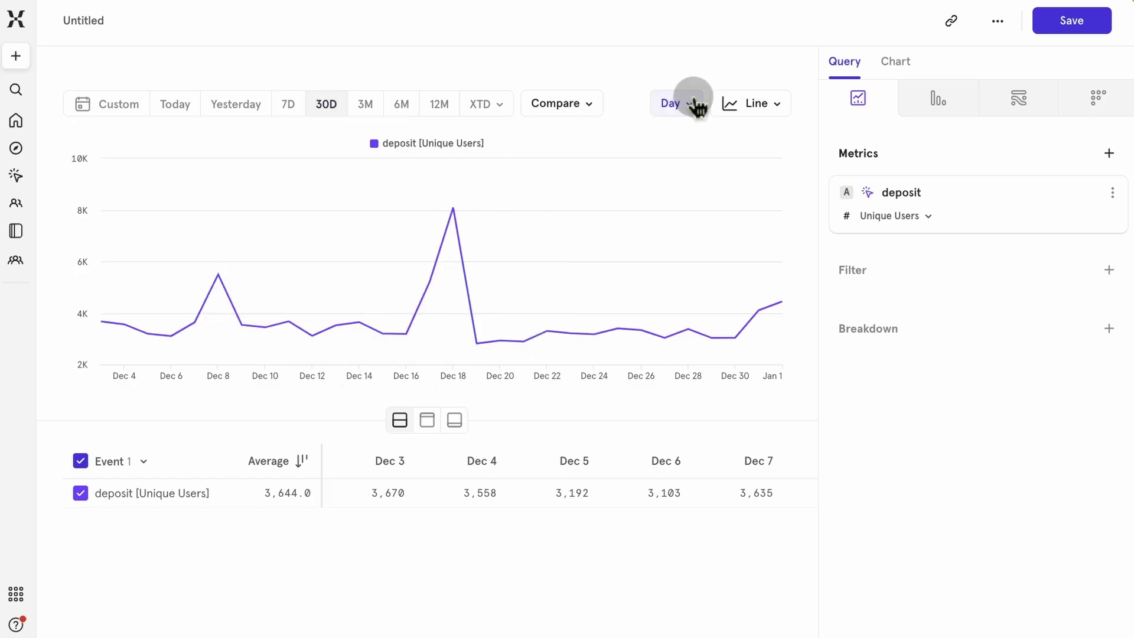
pyautogui.click(754, 112)
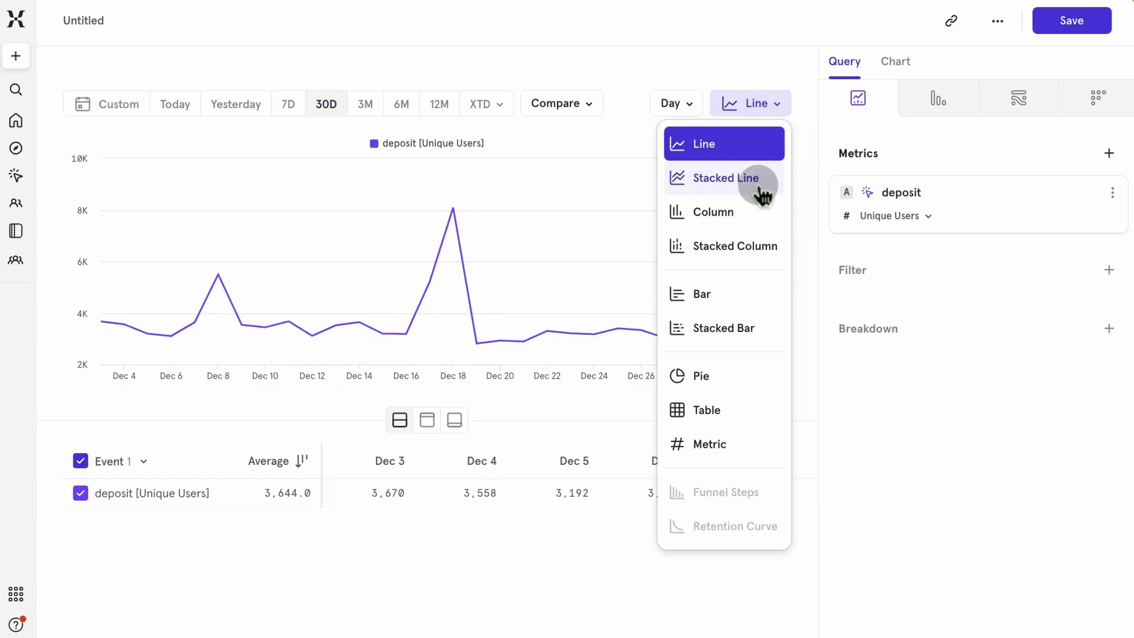
pyautogui.press('Escape')
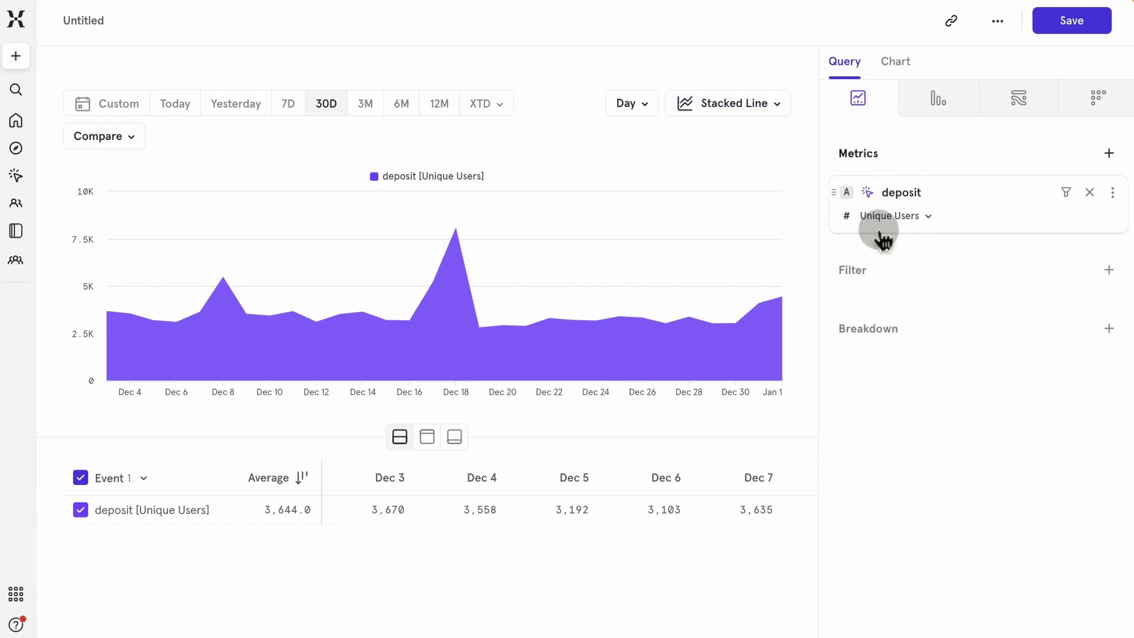
# - Open the breakdown property picker and browse the event properties
pyautogui.click(924, 331)
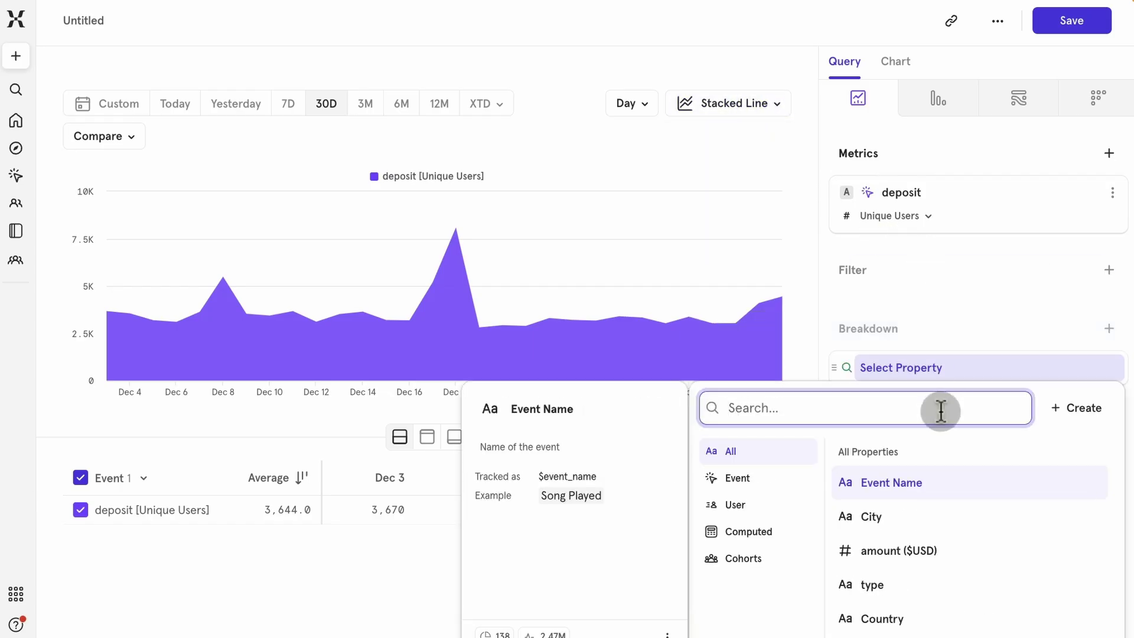
pyautogui.click(775, 483)
pyautogui.scroll(-2, 933, 531)
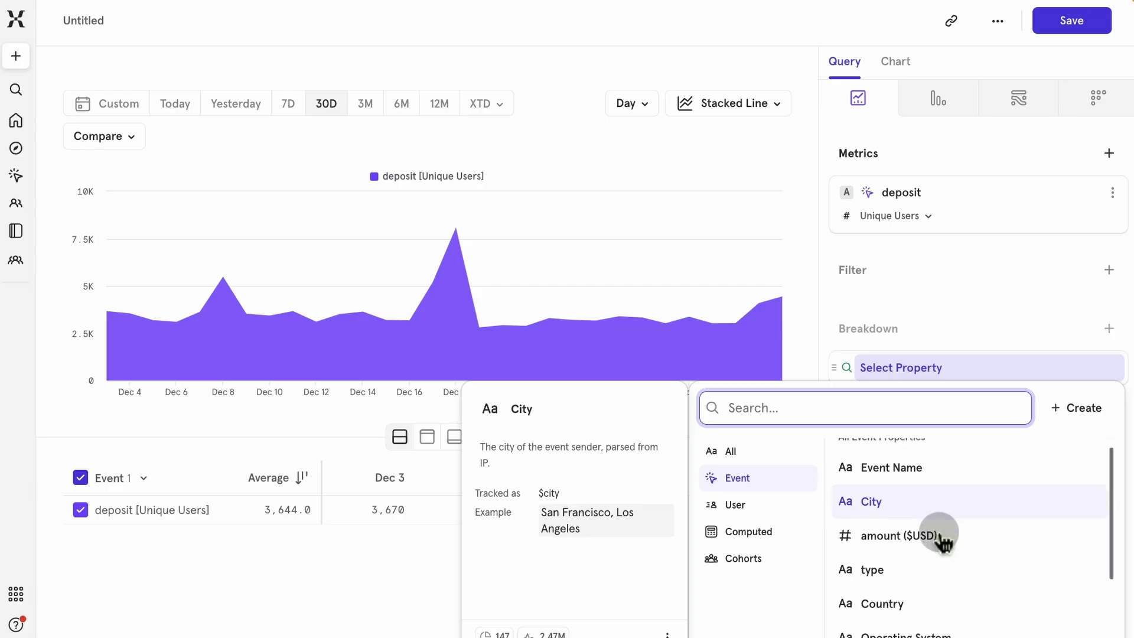
pyautogui.click(903, 532)
pyautogui.scroll(-2, 903, 538)
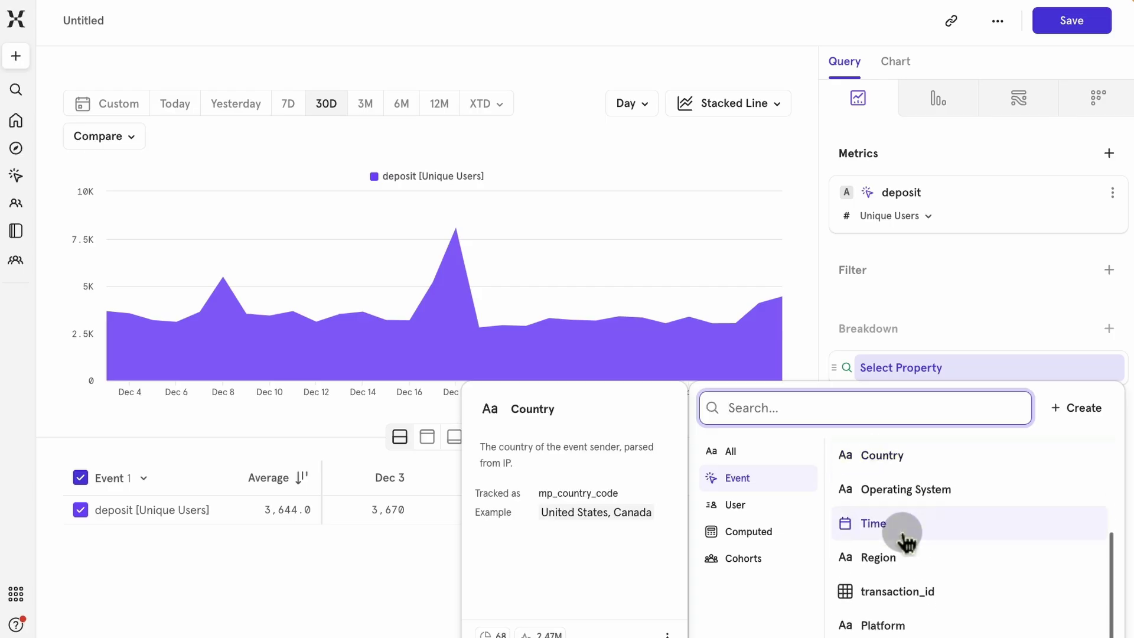
pyautogui.scroll(3, 904, 537)
pyautogui.scroll(1, 912, 553)
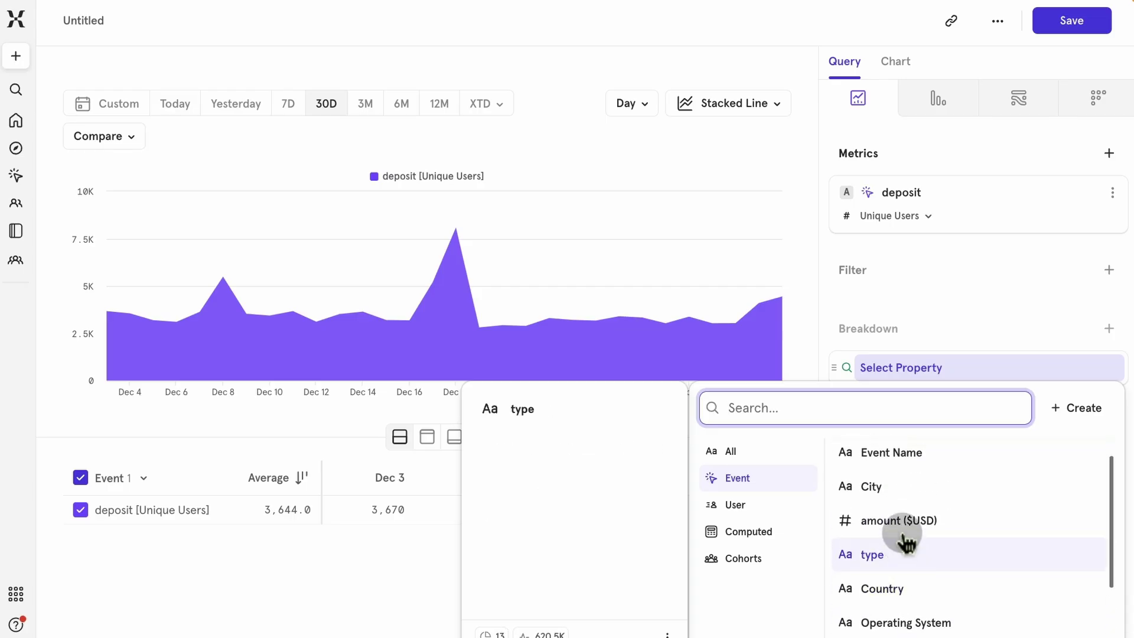
# - Break deposit users down by Country and Region, shown as horizontal bars
pyautogui.click(918, 601)
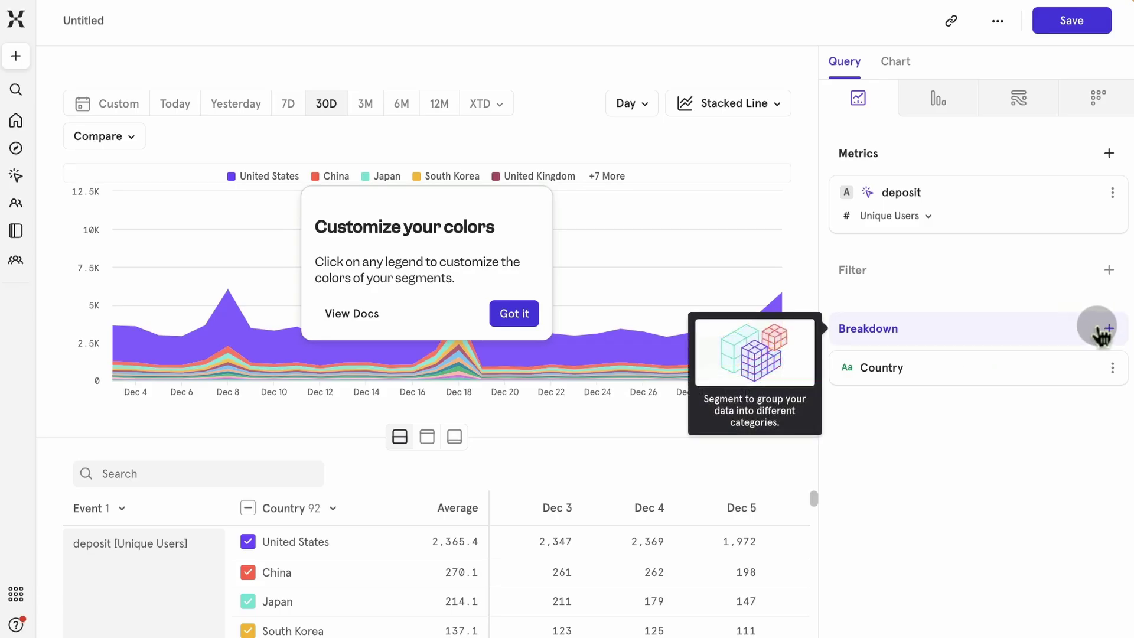
pyautogui.click(1109, 328)
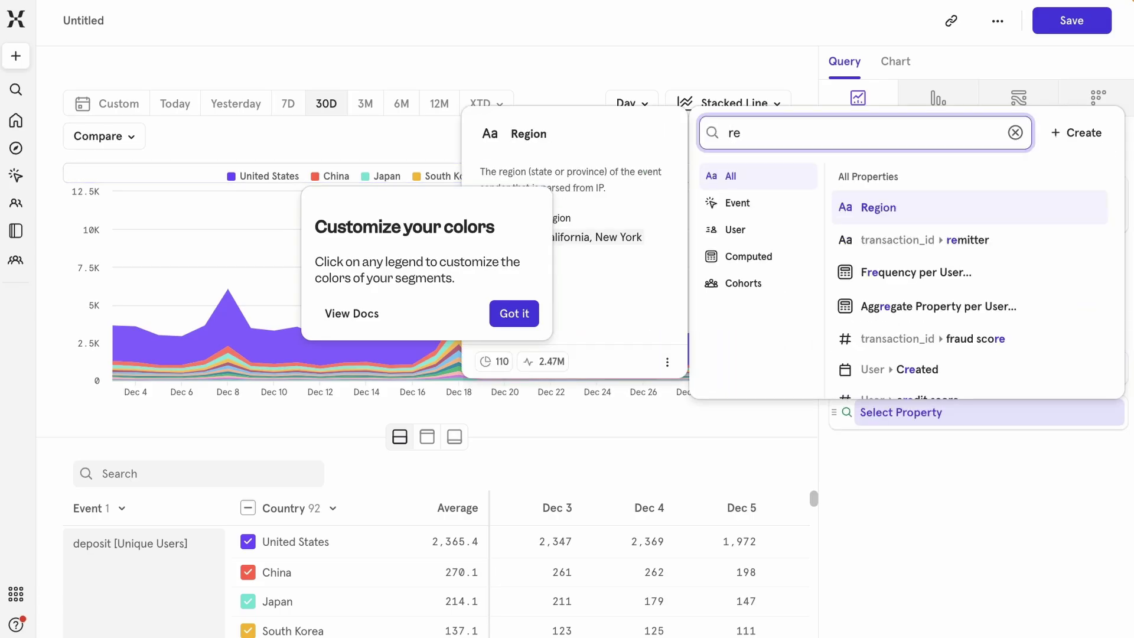
pyautogui.click(973, 219)
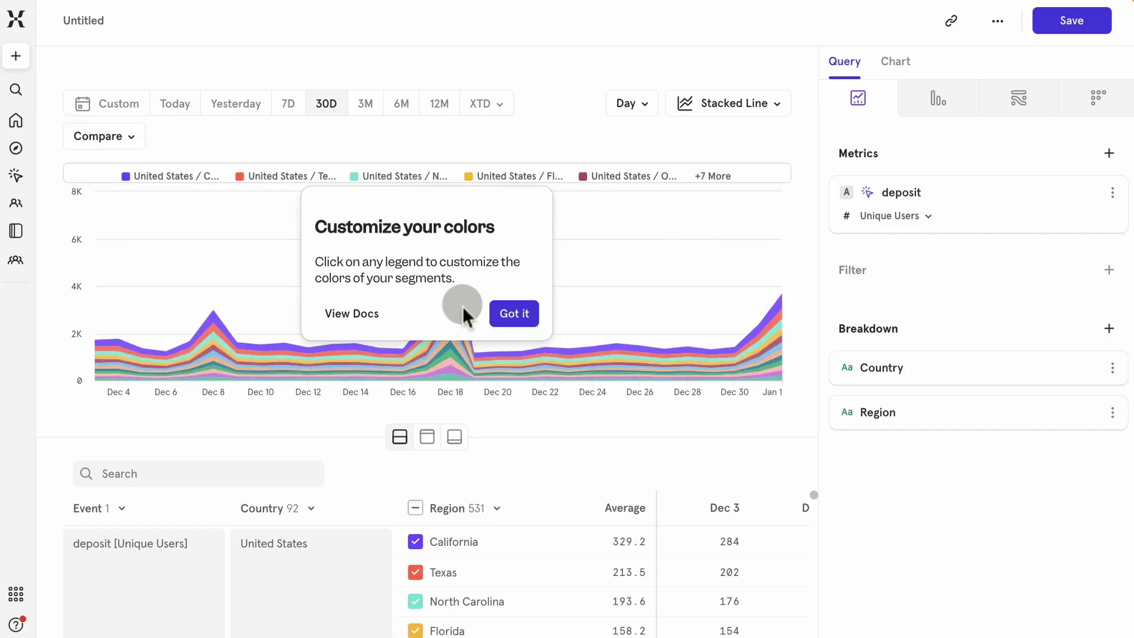
pyautogui.click(515, 314)
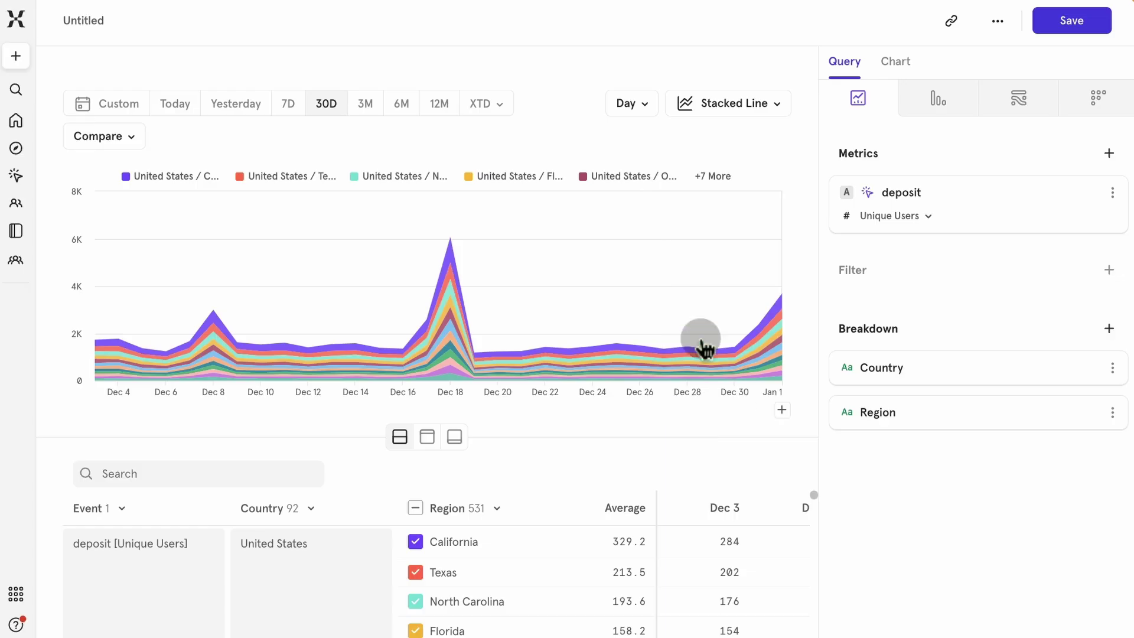
pyautogui.click(730, 101)
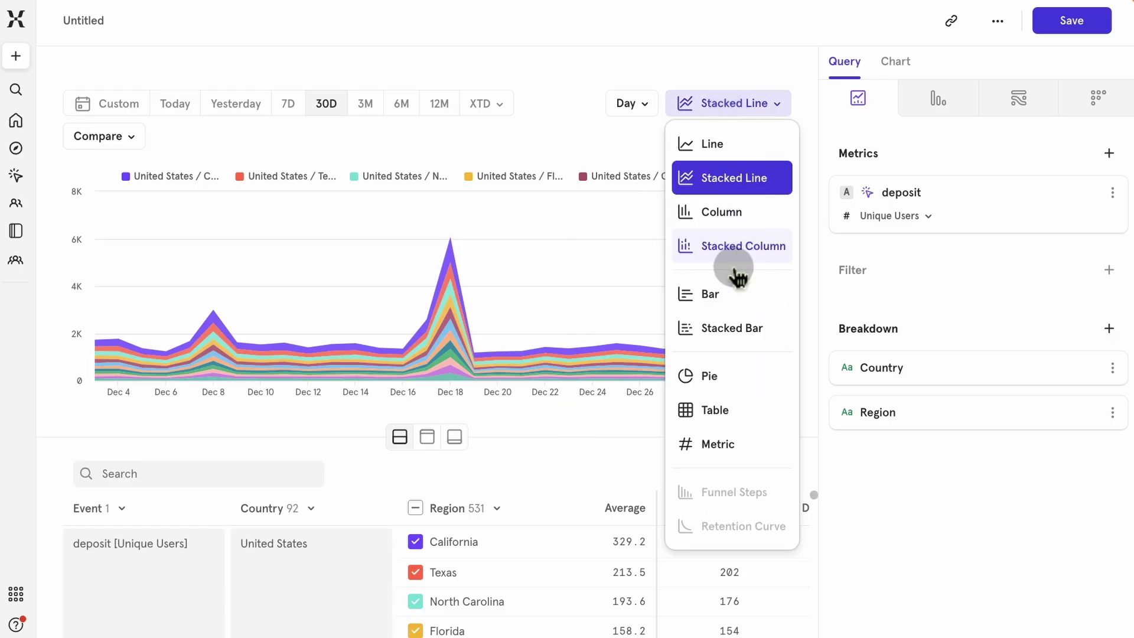
pyautogui.click(708, 293)
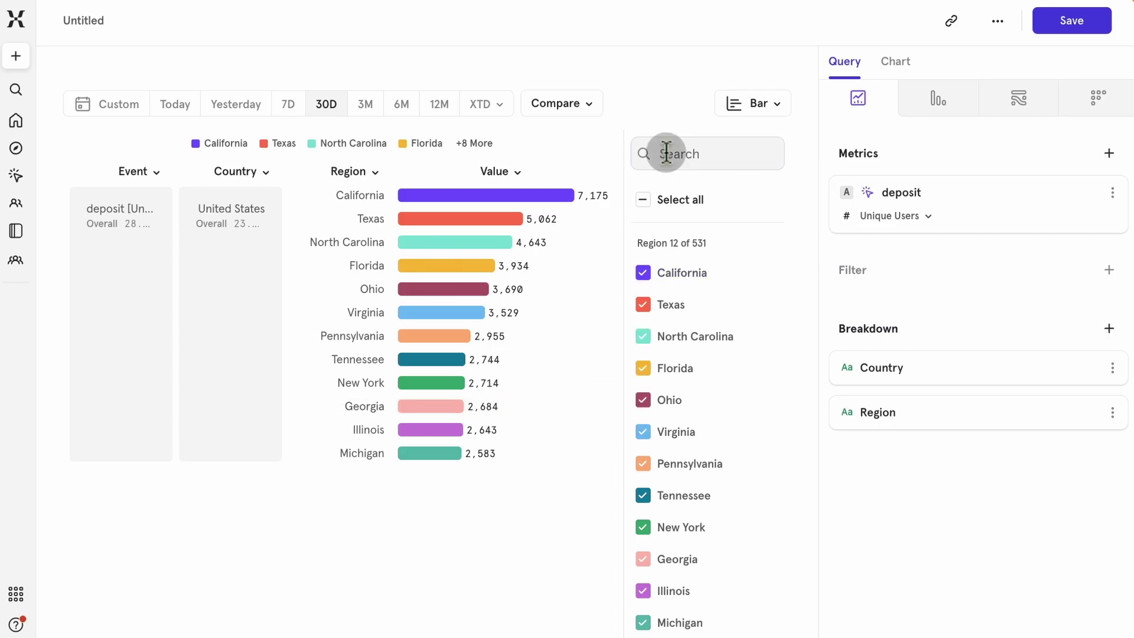
# - Toggle Tennessee off and back on, then browse computed properties for another breakdown
pyautogui.click(997, 28)
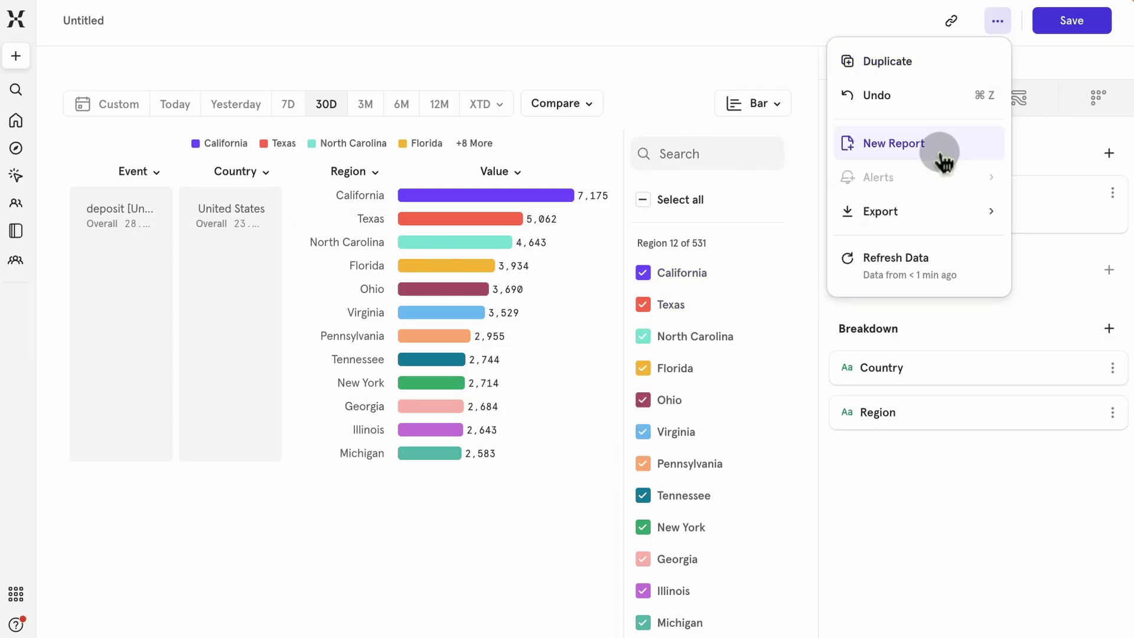
pyautogui.moveTo(940, 218)
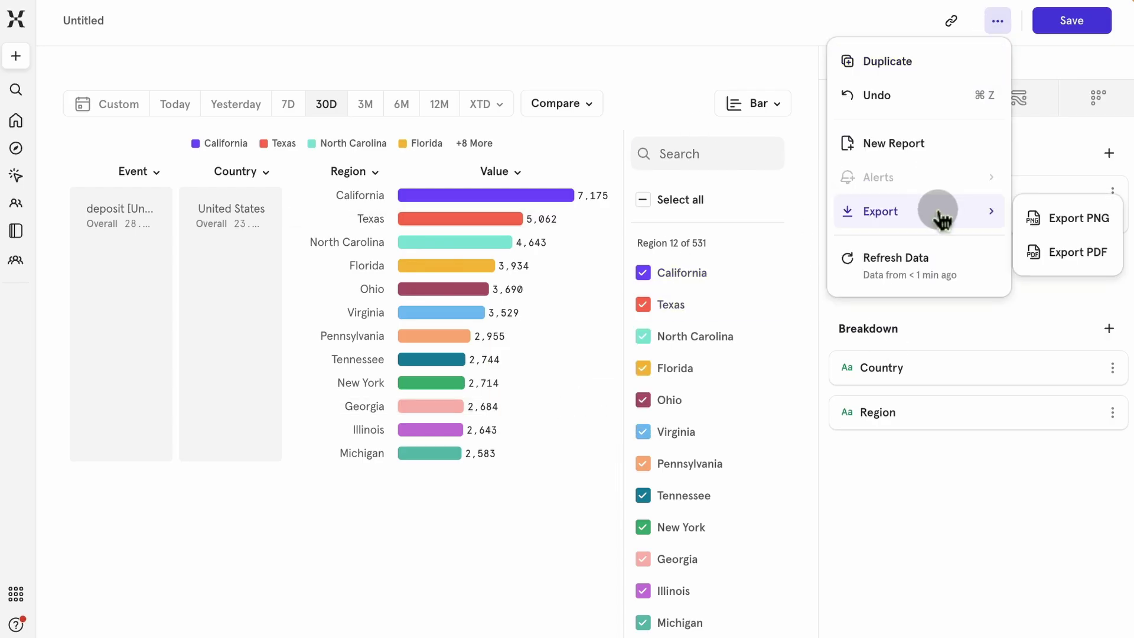
pyautogui.click(777, 502)
pyautogui.click(648, 499)
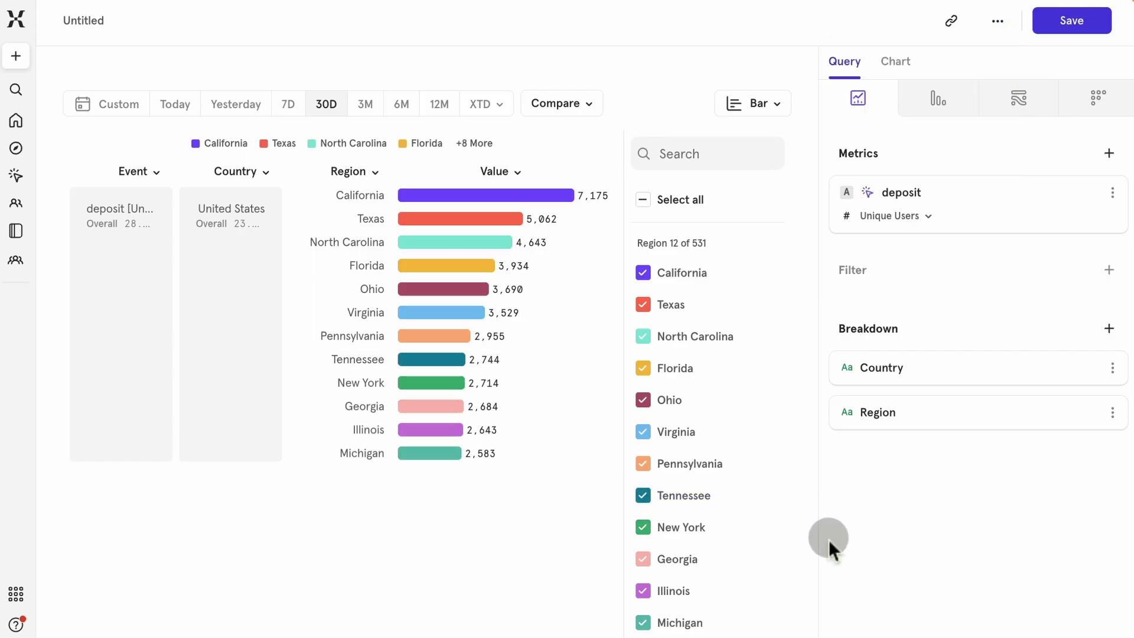
pyautogui.click(1109, 328)
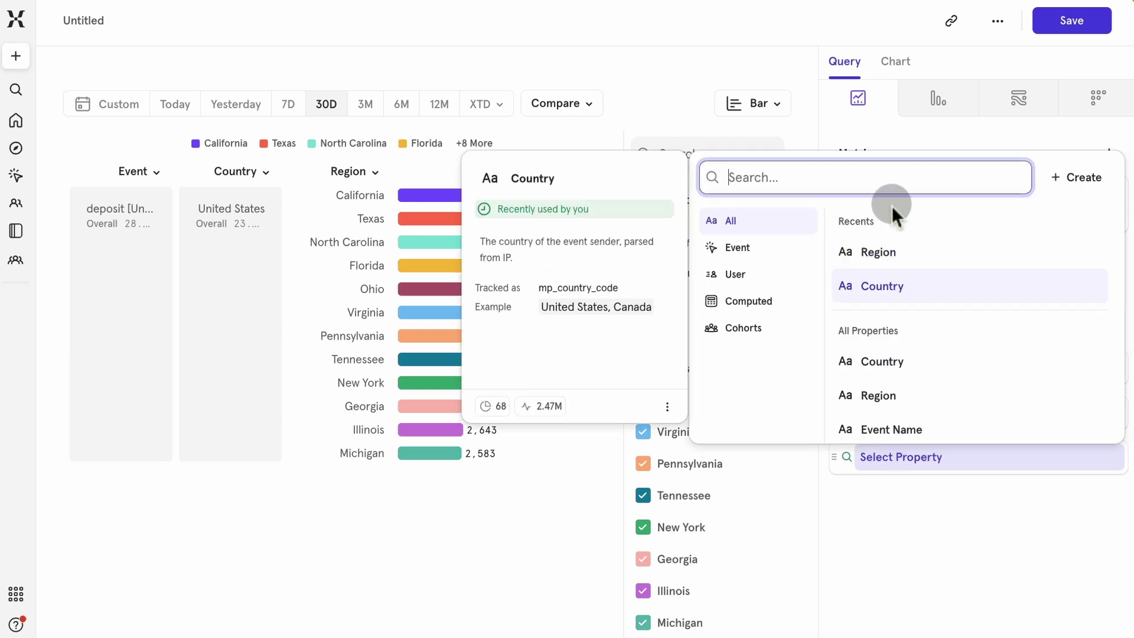
pyautogui.click(780, 305)
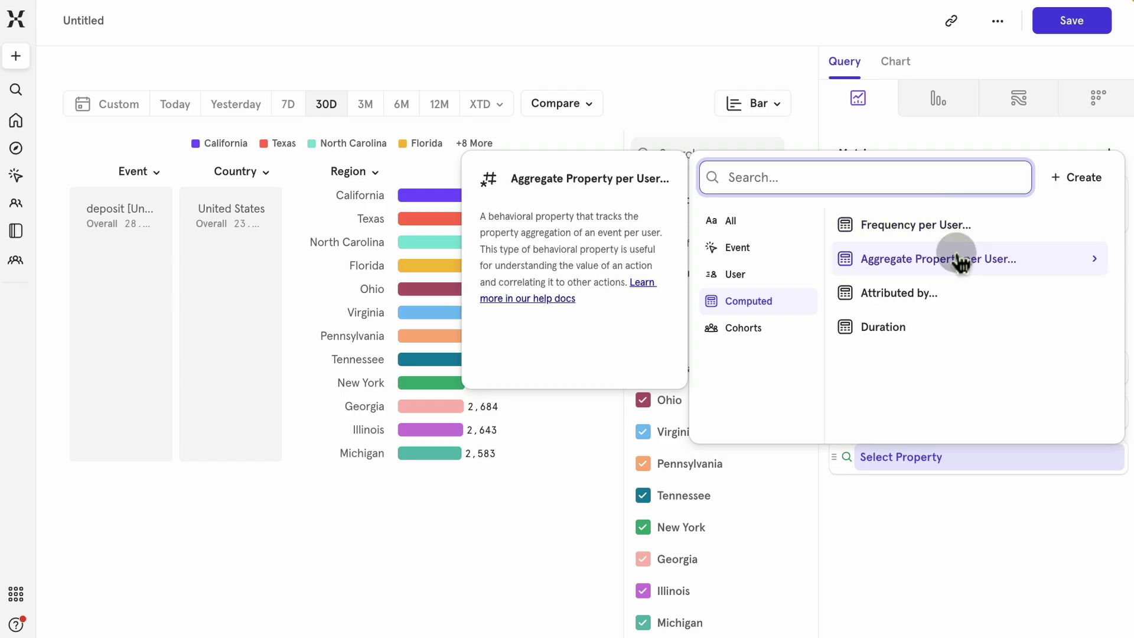
pyautogui.click(966, 550)
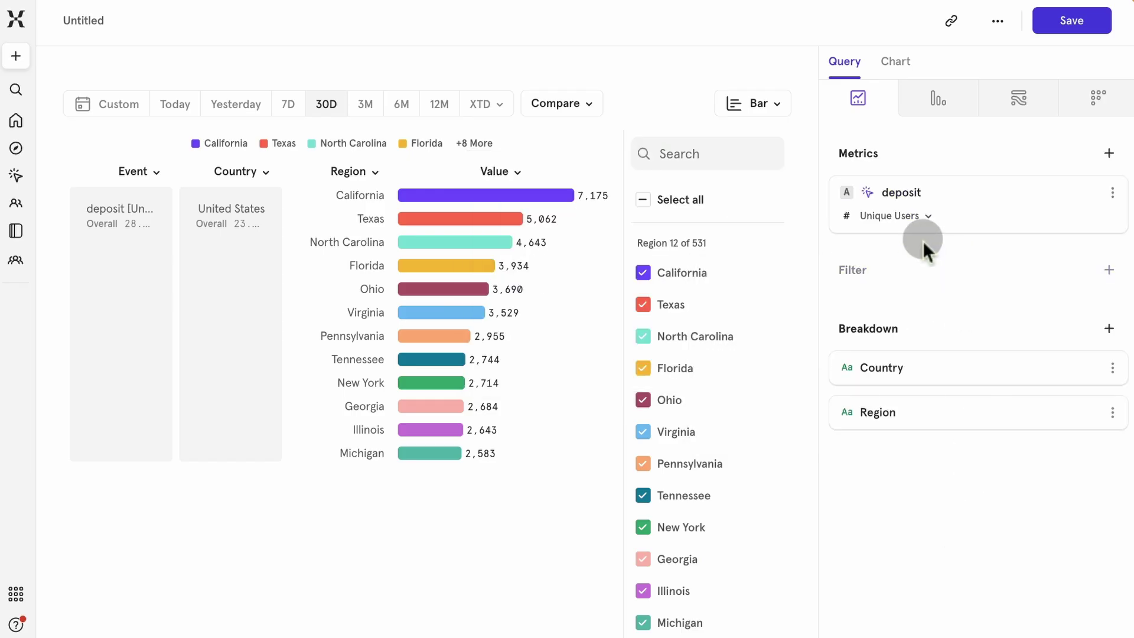
pyautogui.click(914, 215)
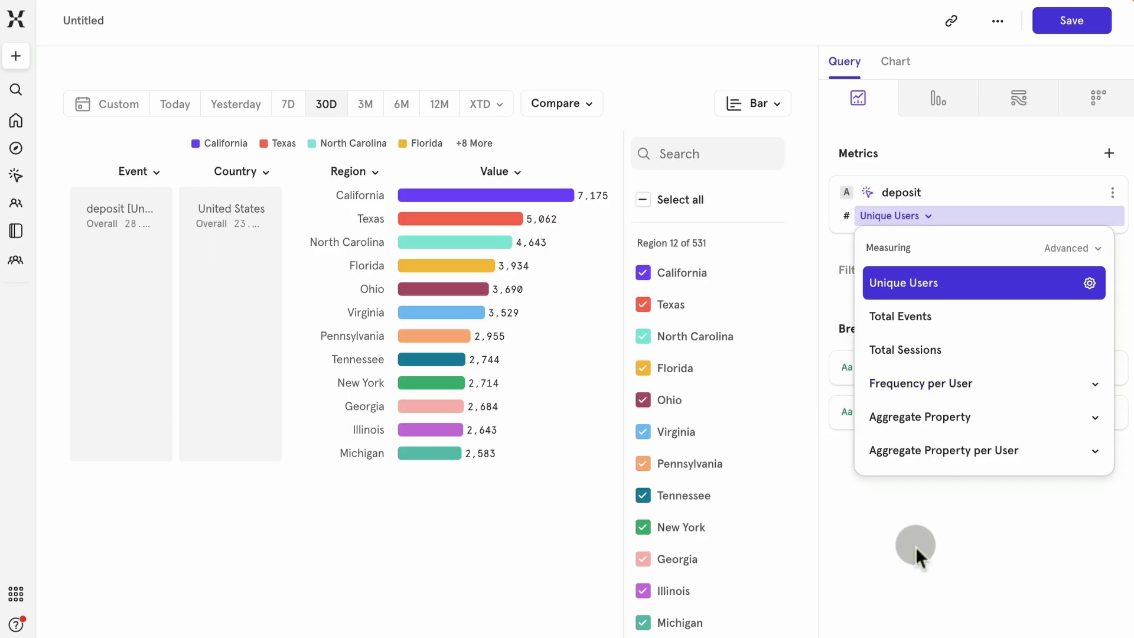
pyautogui.click(917, 578)
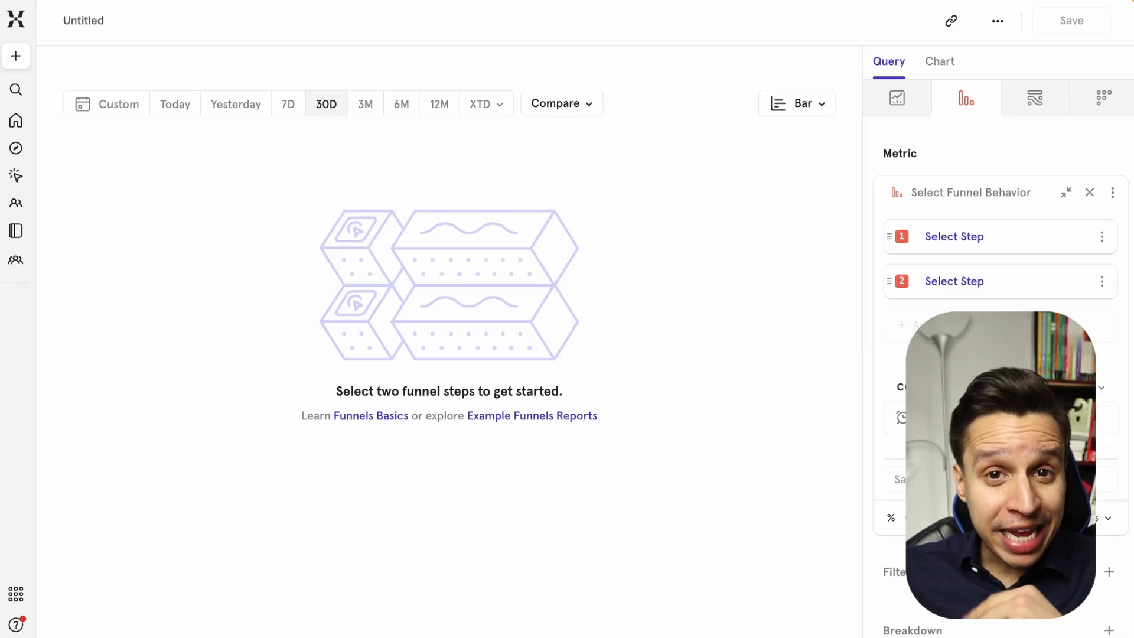
# - Set the funnel's first two steps to onboard complete and connect account
pyautogui.click(1010, 235)
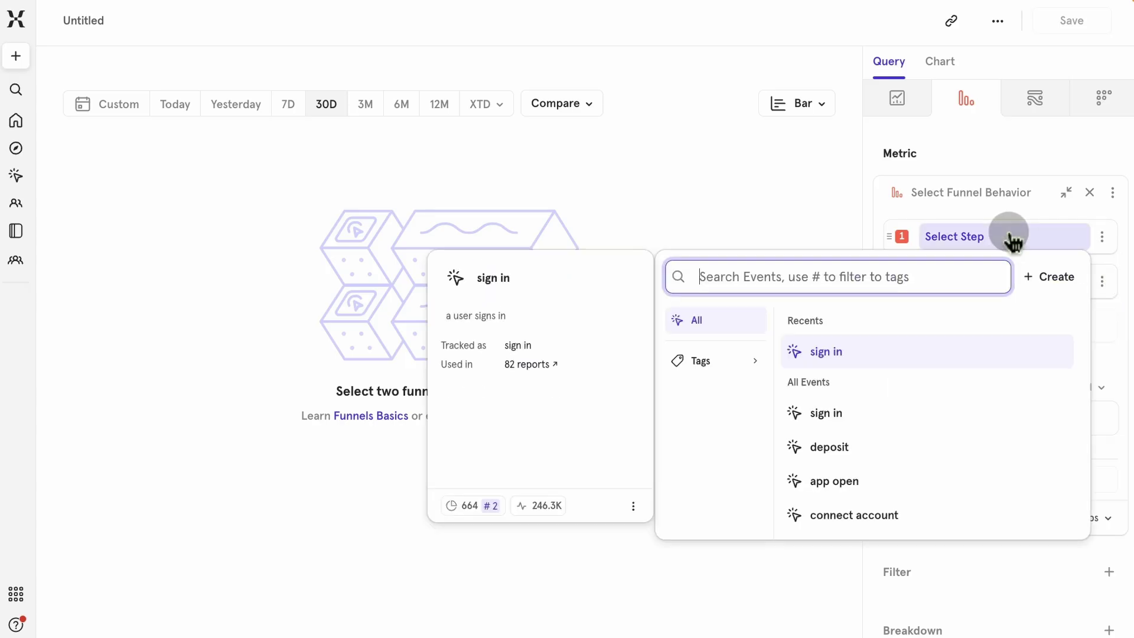
pyautogui.write('onb')
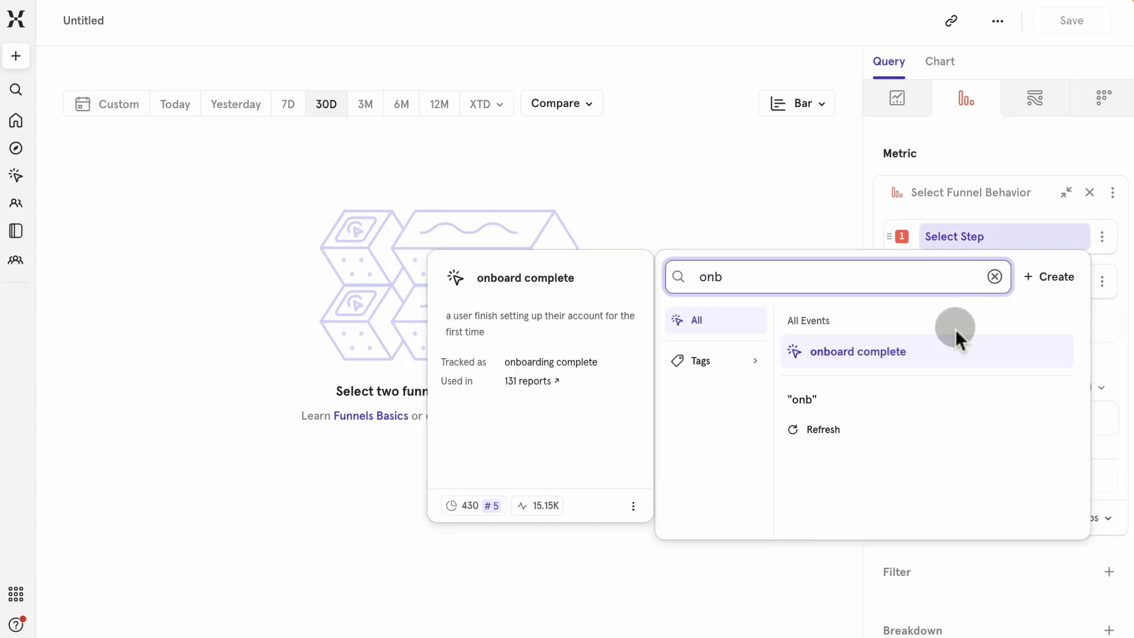
pyautogui.click(858, 352)
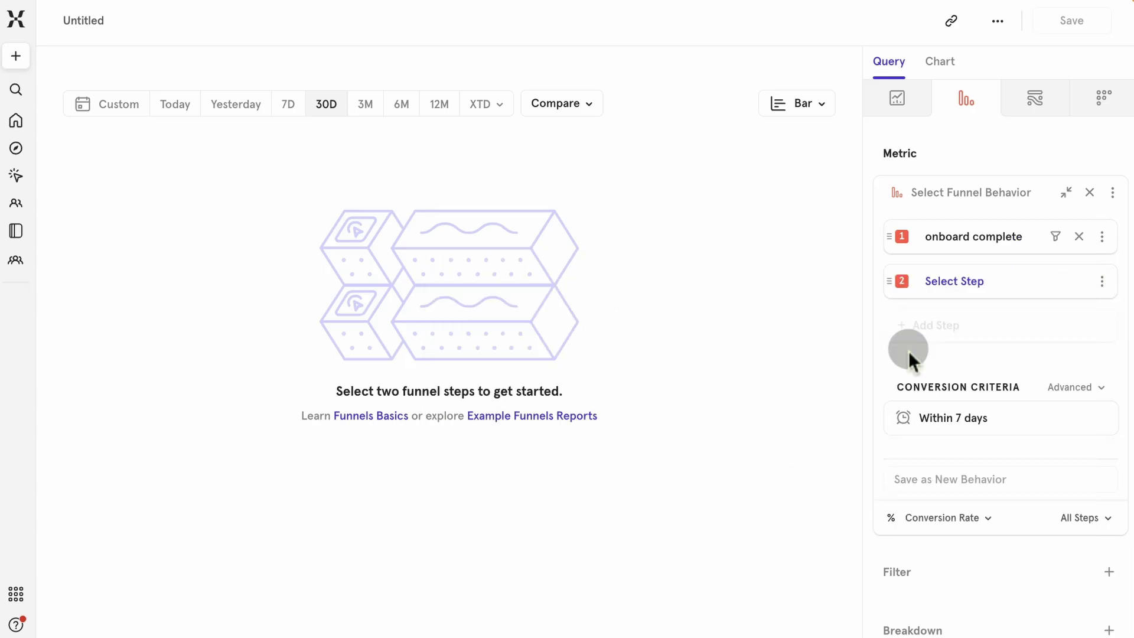
pyautogui.click(975, 282)
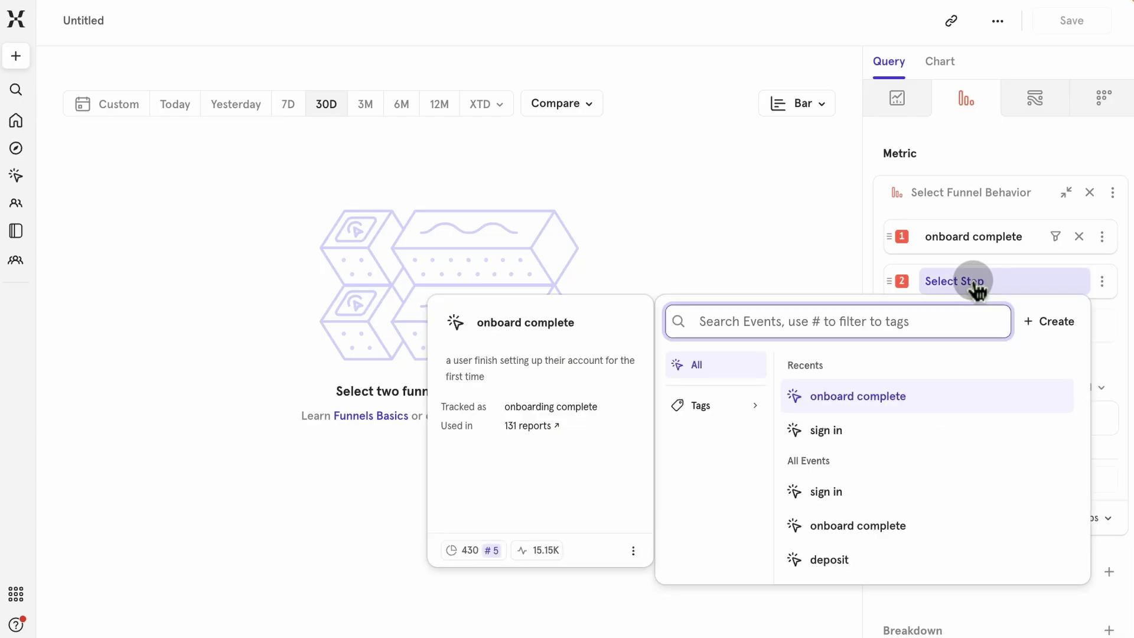
pyautogui.write('conn')
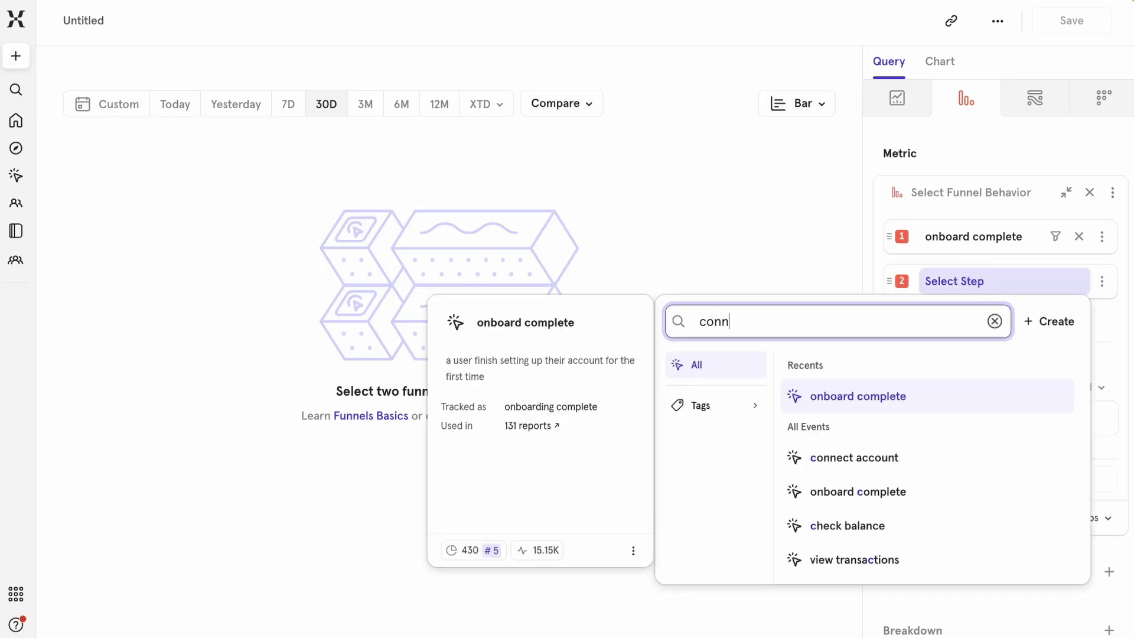
pyautogui.click(923, 401)
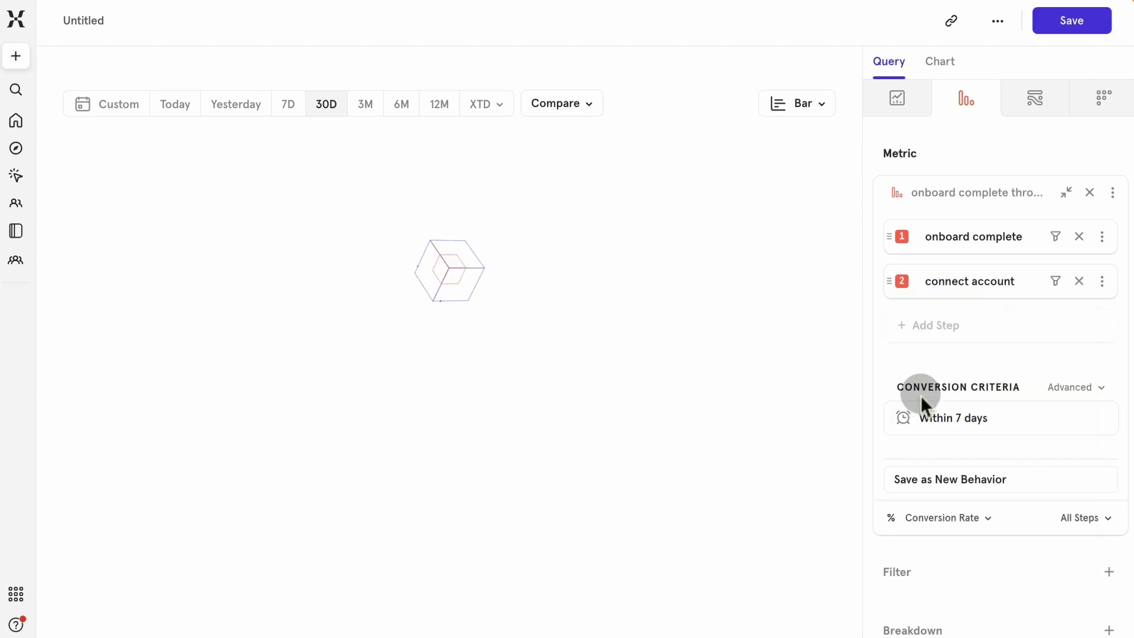
# - Add deposit as the third step and chart the funnel as Funnel Steps
pyautogui.click(974, 334)
pyautogui.write('depo')
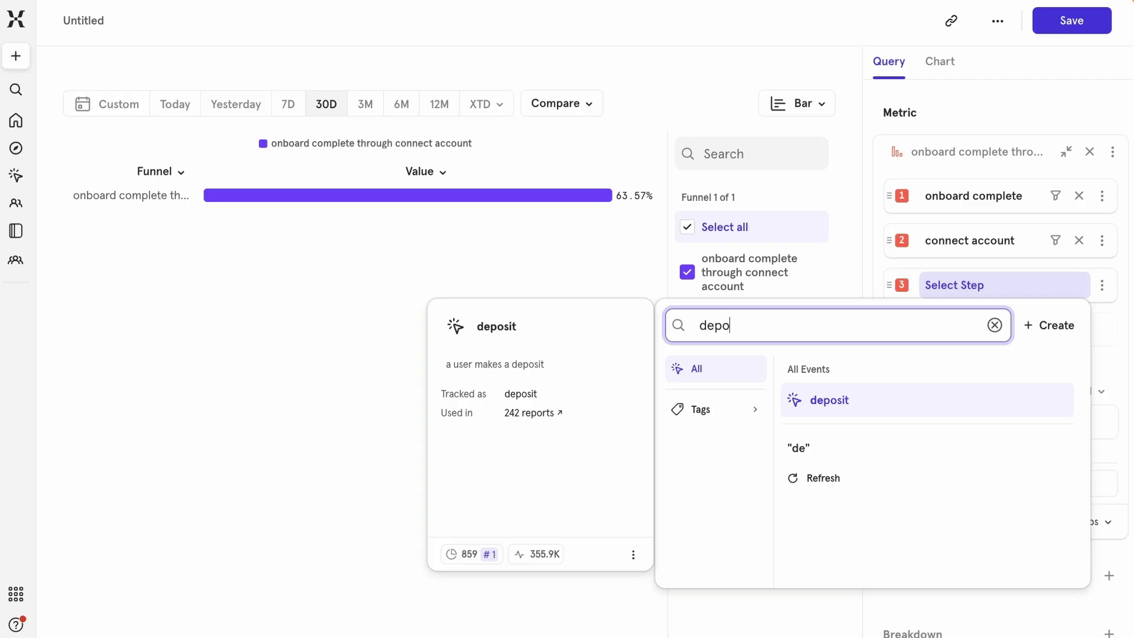
pyautogui.click(904, 399)
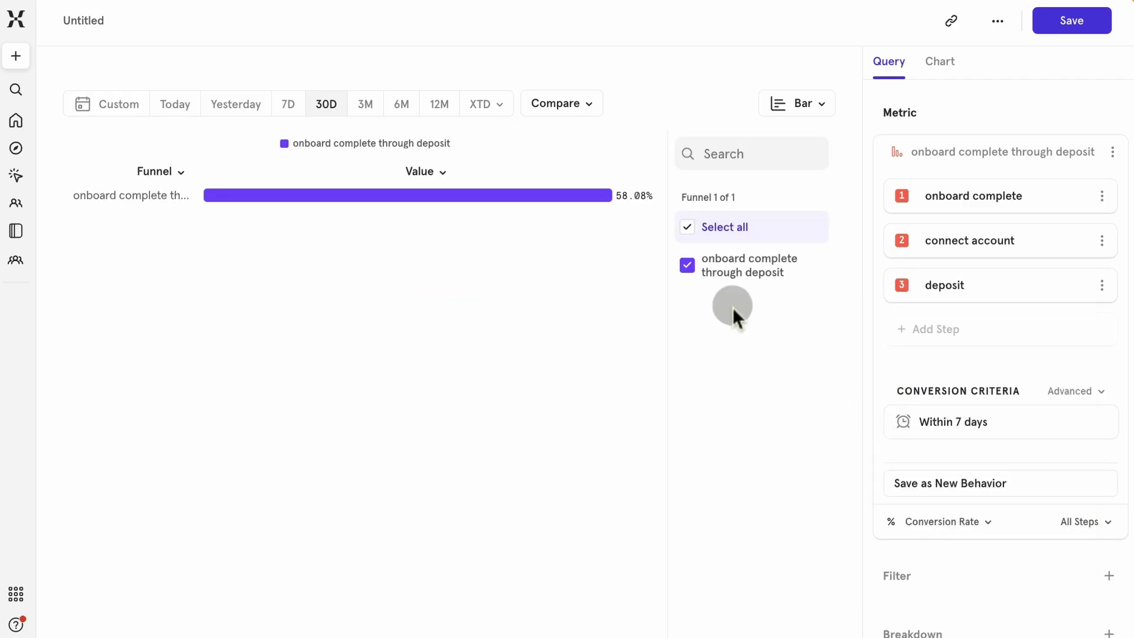
pyautogui.click(786, 112)
pyautogui.click(790, 145)
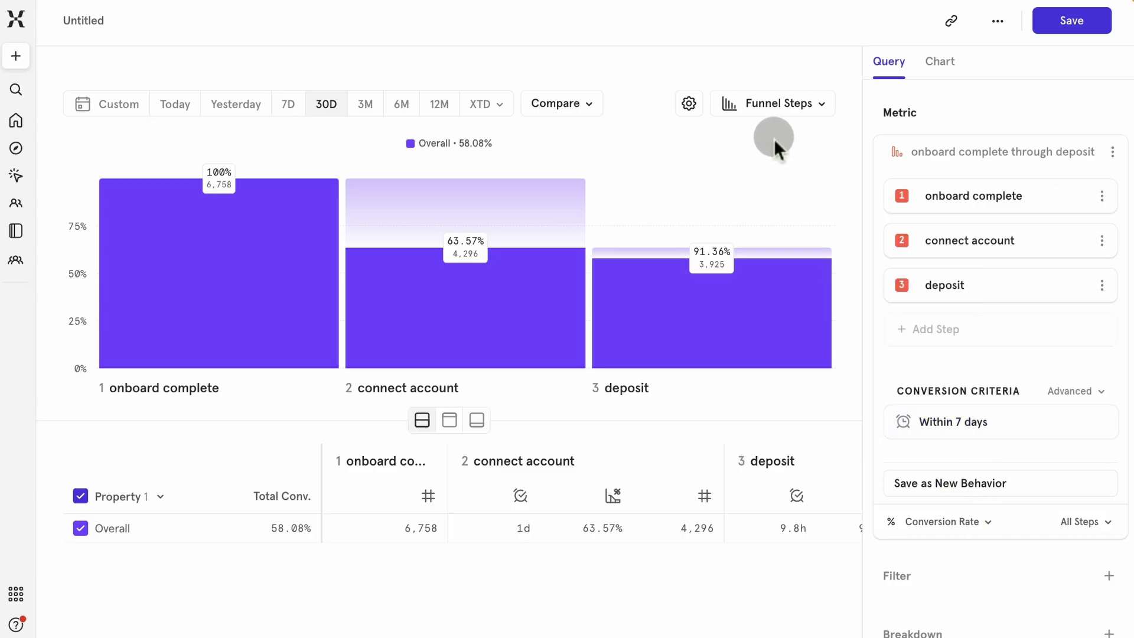
pyautogui.click(776, 112)
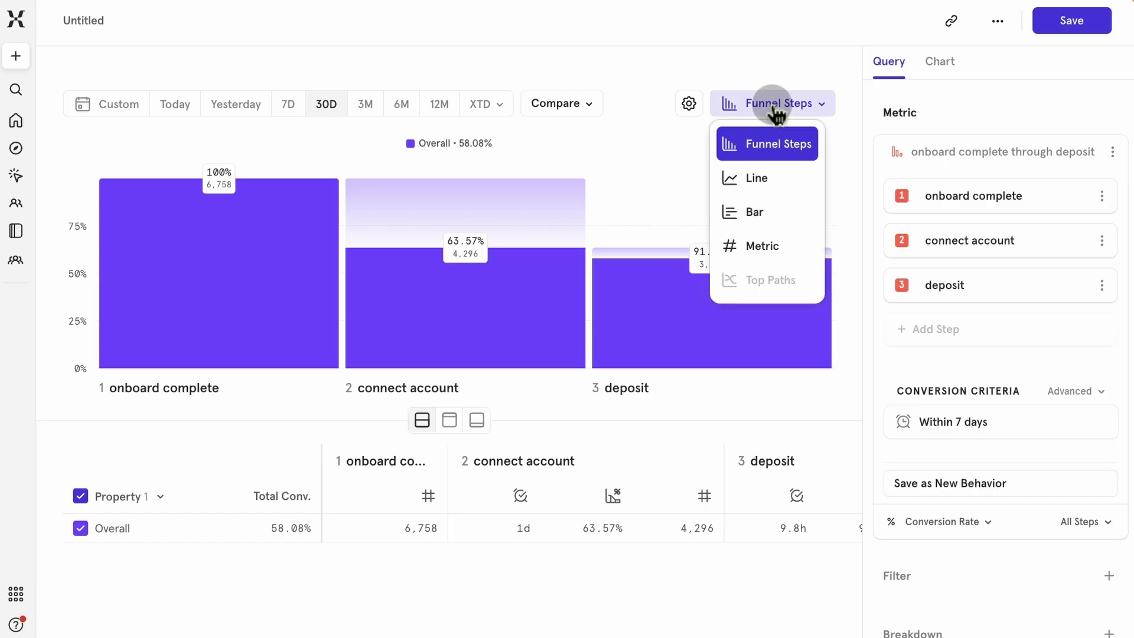
pyautogui.click(820, 178)
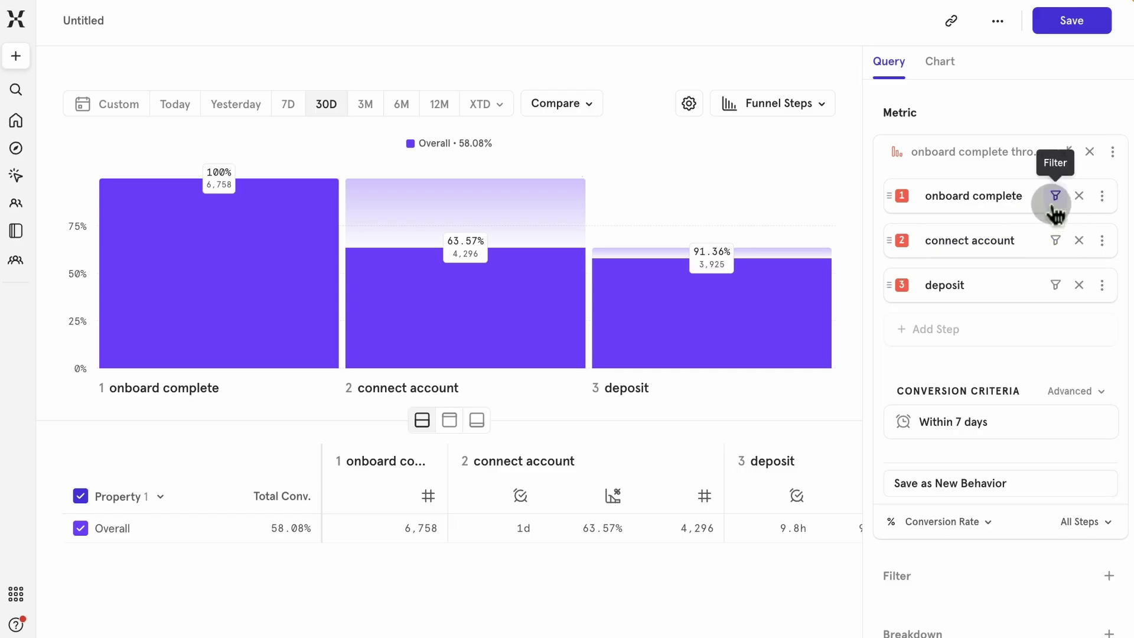
pyautogui.click(1053, 205)
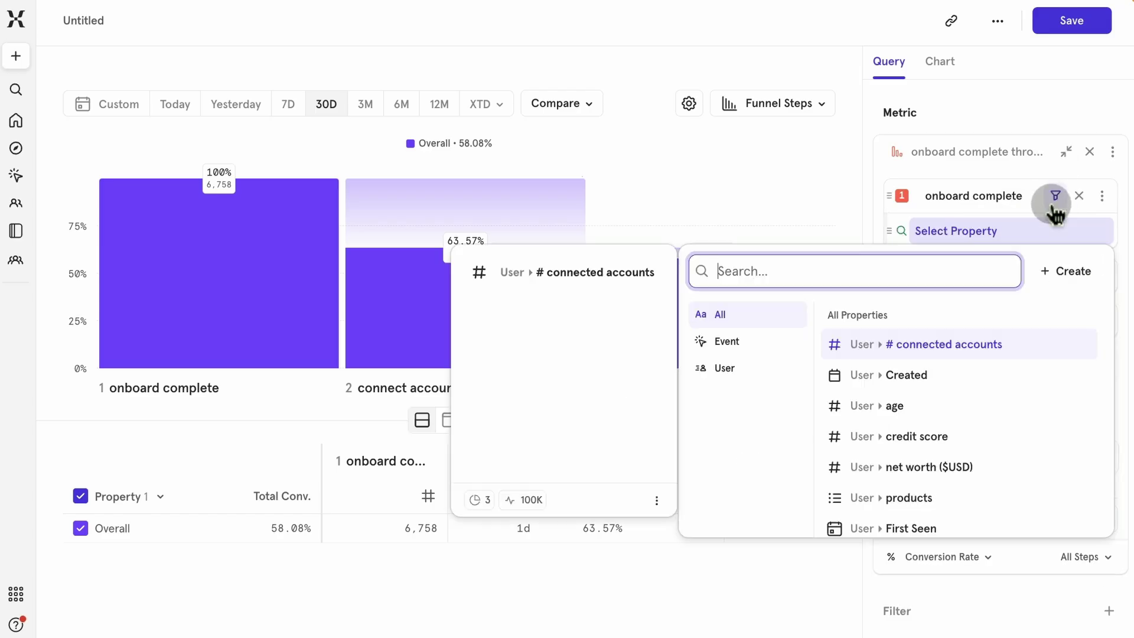
pyautogui.click(857, 169)
pyautogui.click(1103, 195)
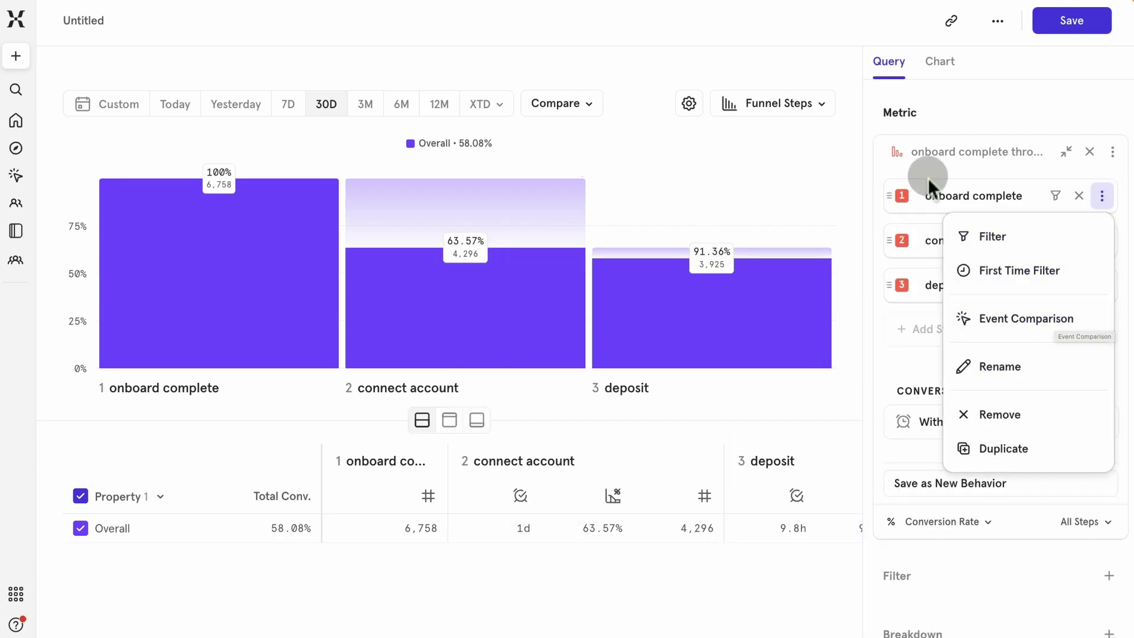
pyautogui.click(884, 141)
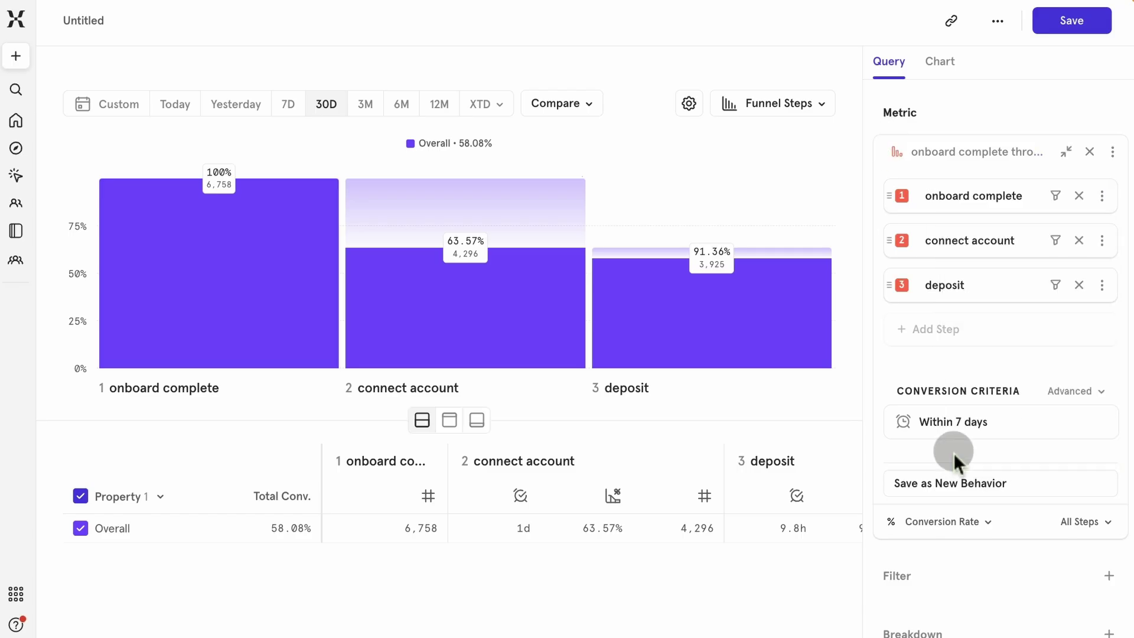
pyautogui.click(1027, 632)
pyautogui.write('coun')
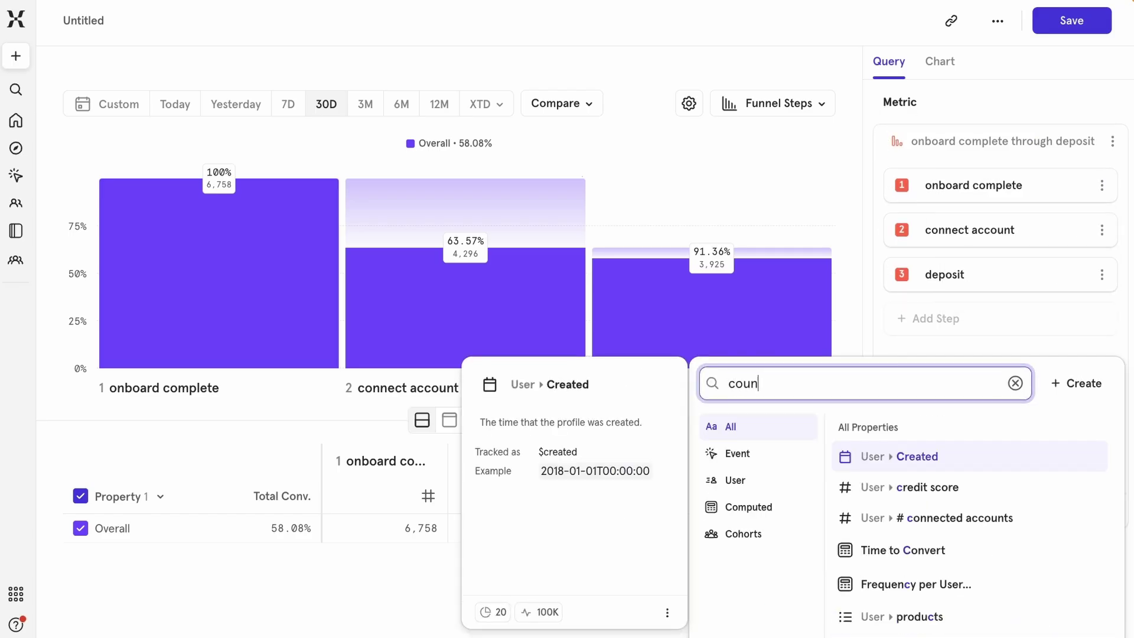
pyautogui.click(945, 460)
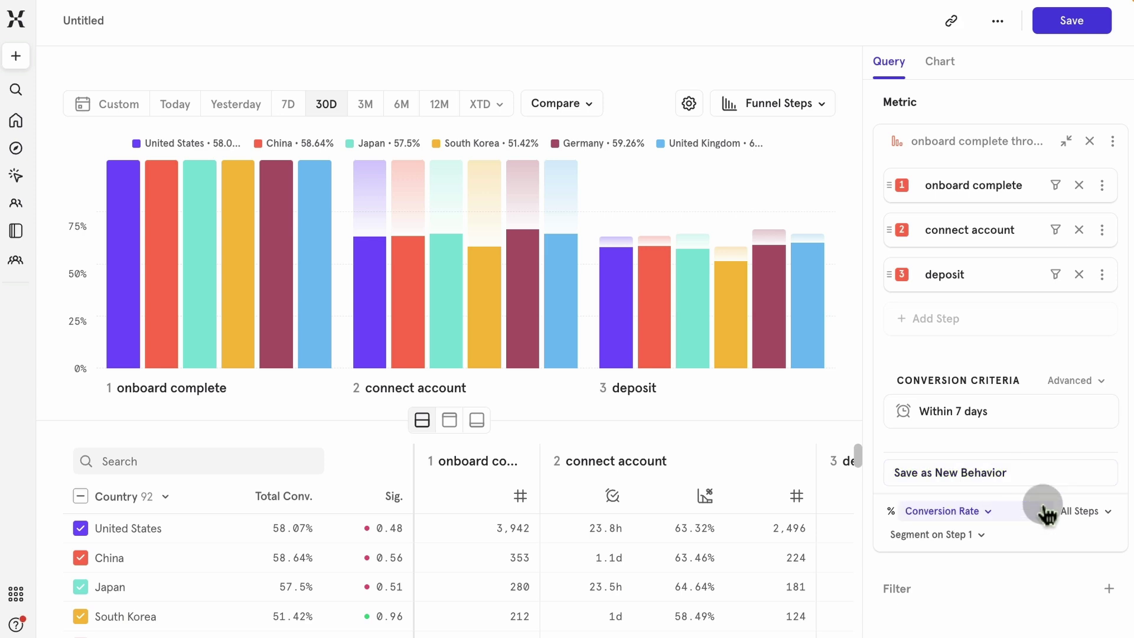
pyautogui.scroll(-1, 1109, 587)
pyautogui.click(1090, 633)
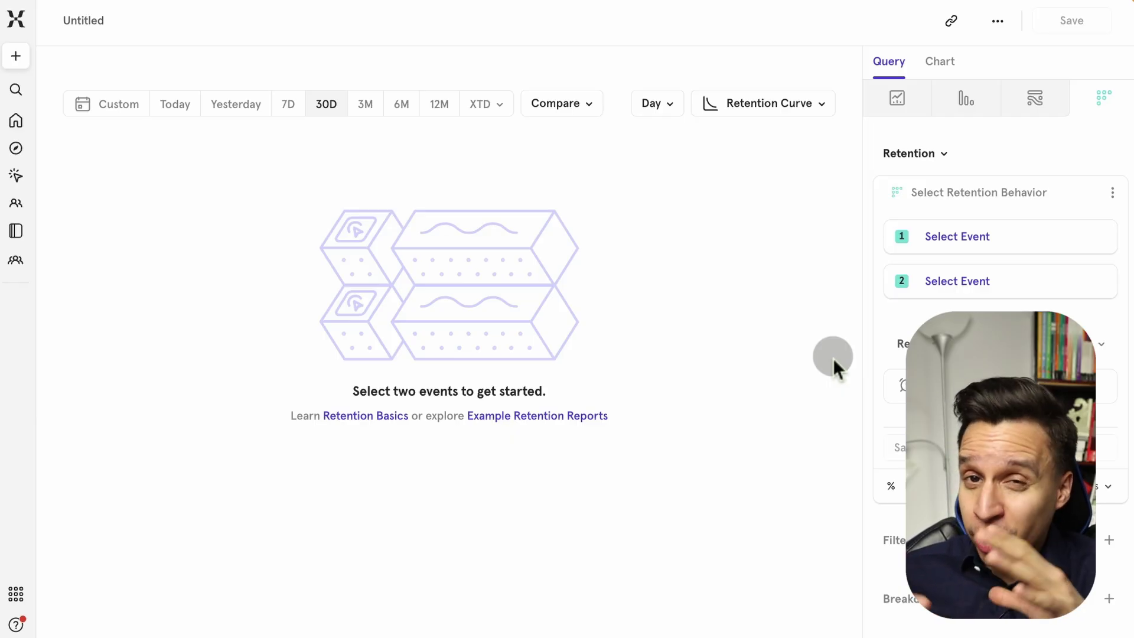
# - Measure retention from onboard complete to deposit
pyautogui.click(957, 251)
pyautogui.write('onb')
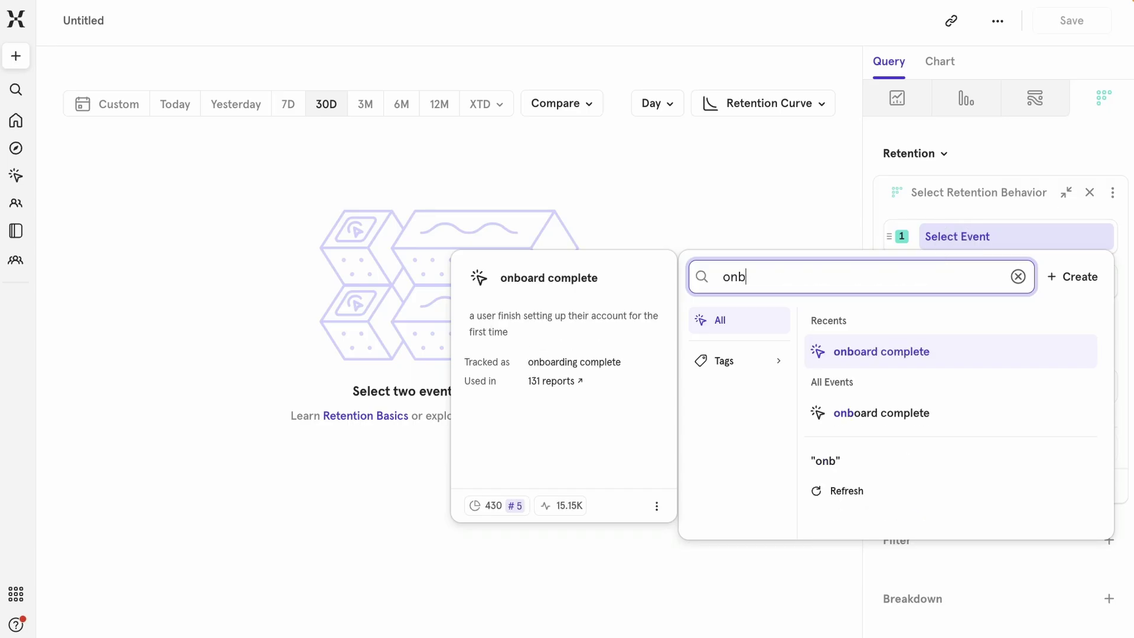
pyautogui.click(938, 352)
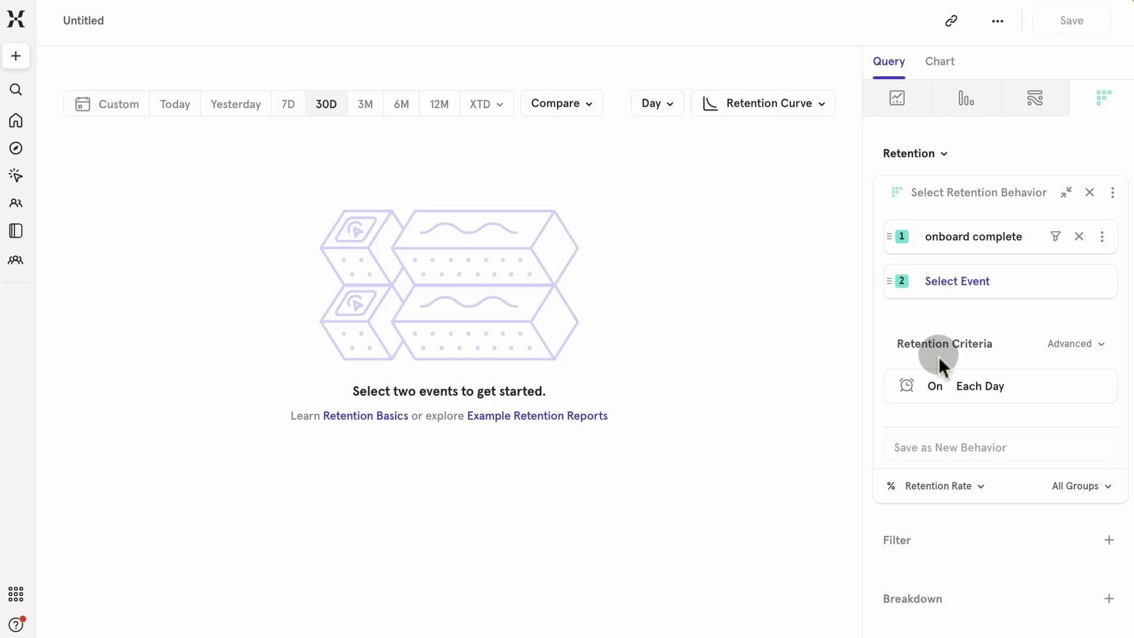
pyautogui.click(975, 284)
pyautogui.write('de')
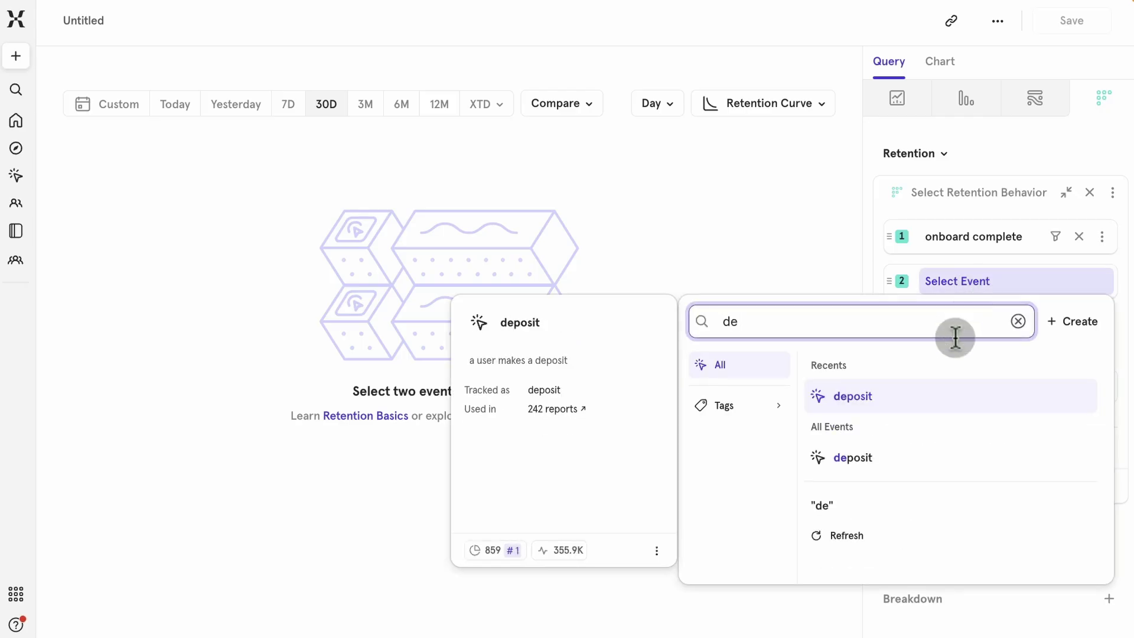
pyautogui.click(927, 401)
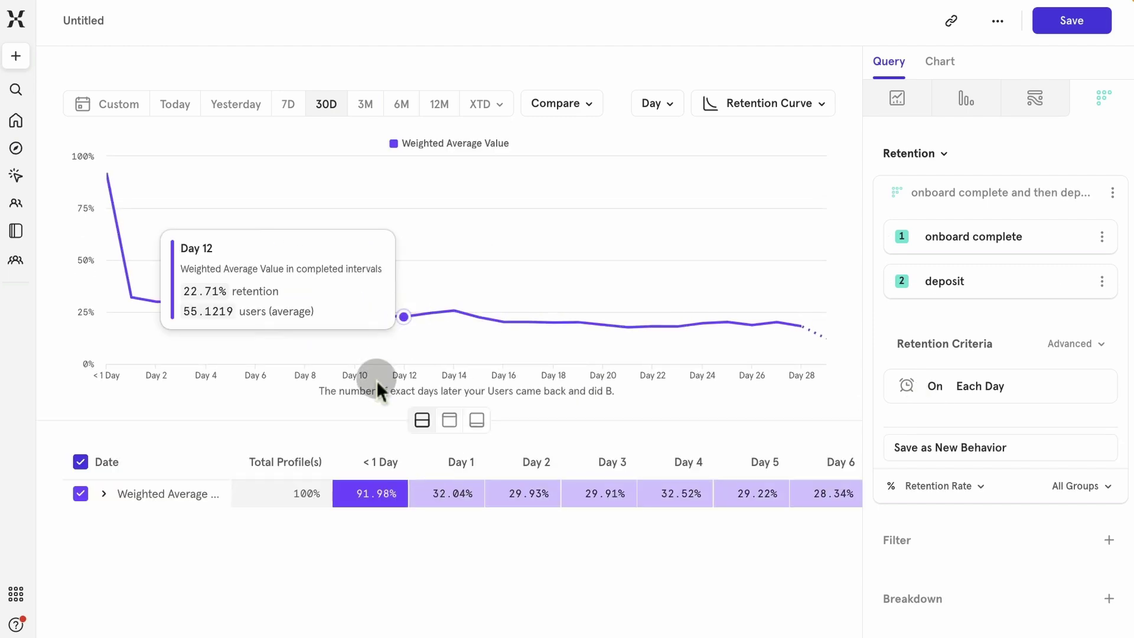
# - Expand the Weighted Average into daily cohorts and inspect the Dec 3 cohort of 265
pyautogui.click(104, 494)
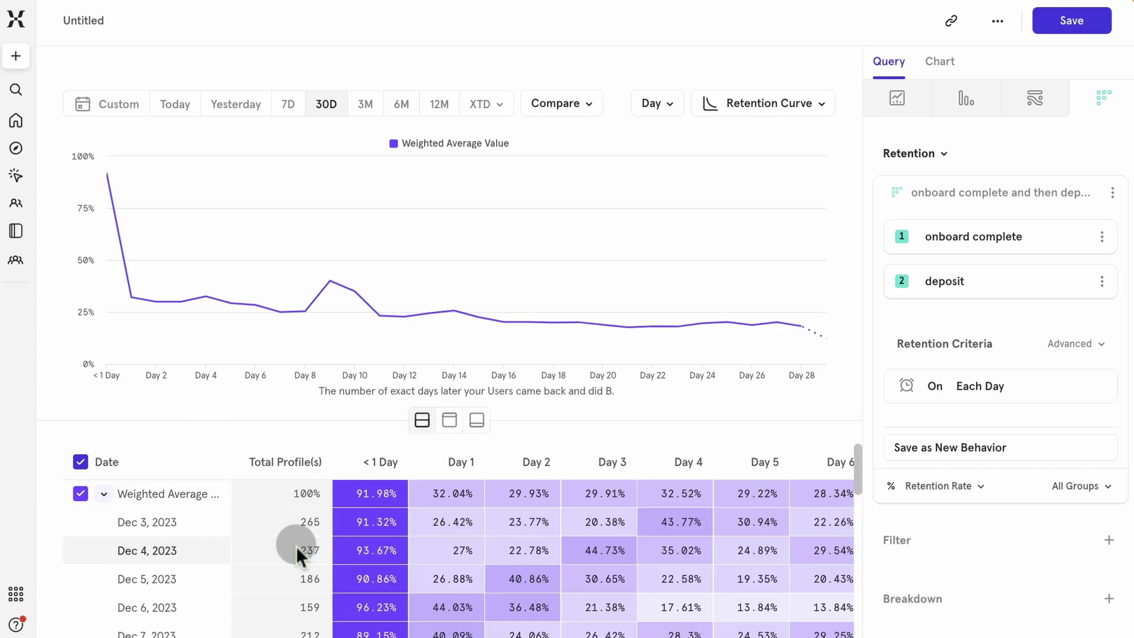
pyautogui.scroll(-1, 296, 546)
pyautogui.scroll(1, 296, 546)
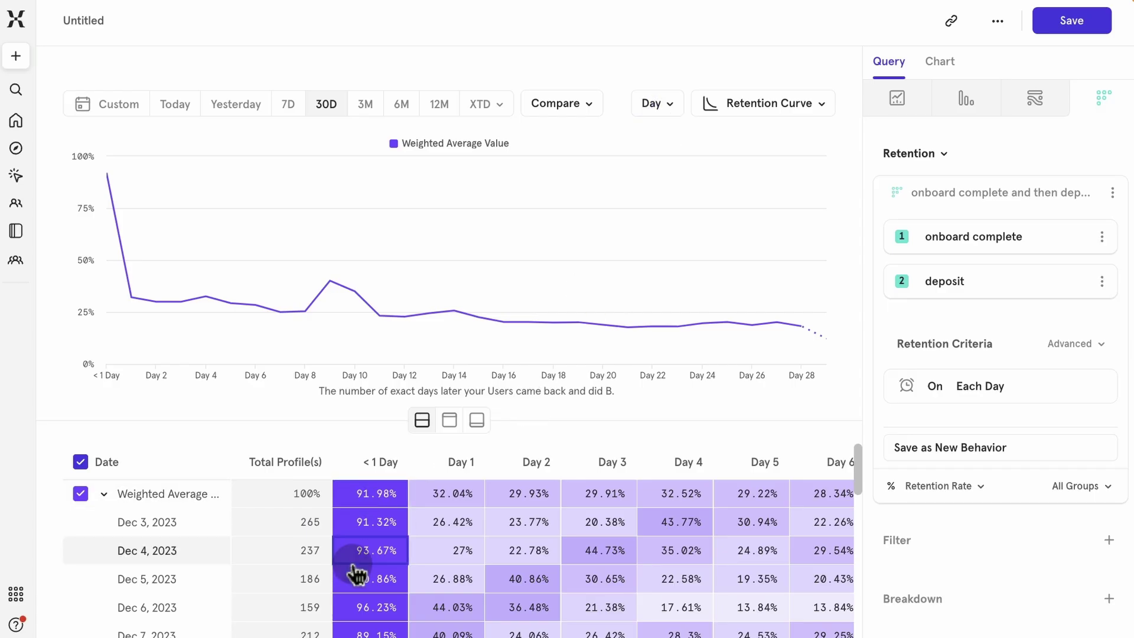
pyautogui.doubleClick(317, 521)
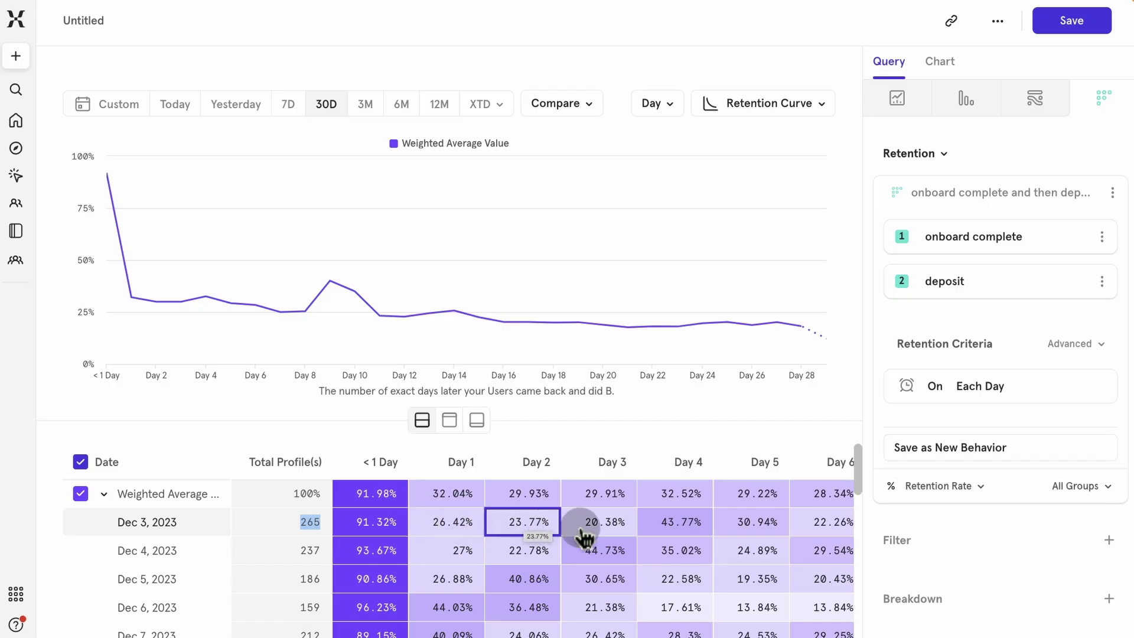
pyautogui.hscroll(1, 617, 534)
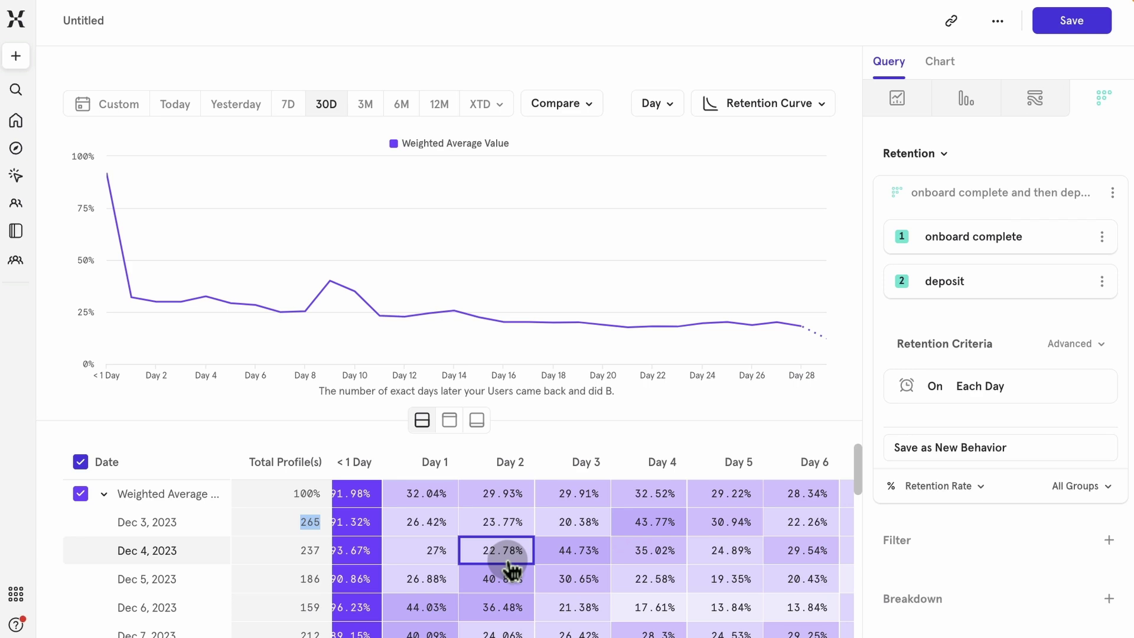
# - Measure retention by month over 12M and inspect the Mar 1, 2023 cohort of 1,130
pyautogui.click(668, 107)
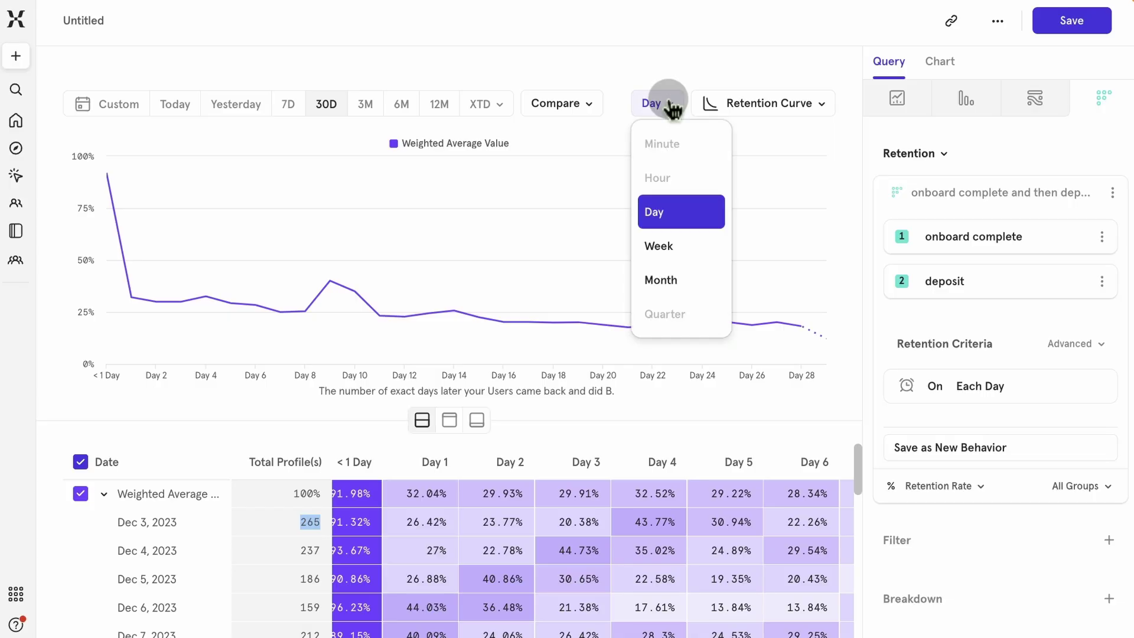
pyautogui.click(679, 280)
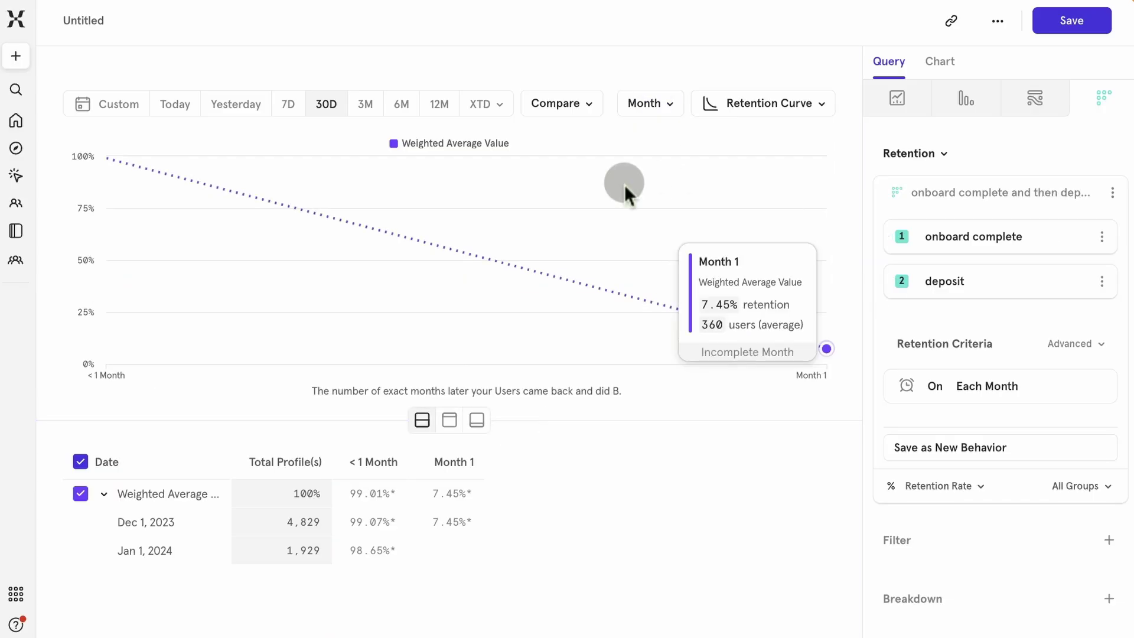
pyautogui.click(438, 108)
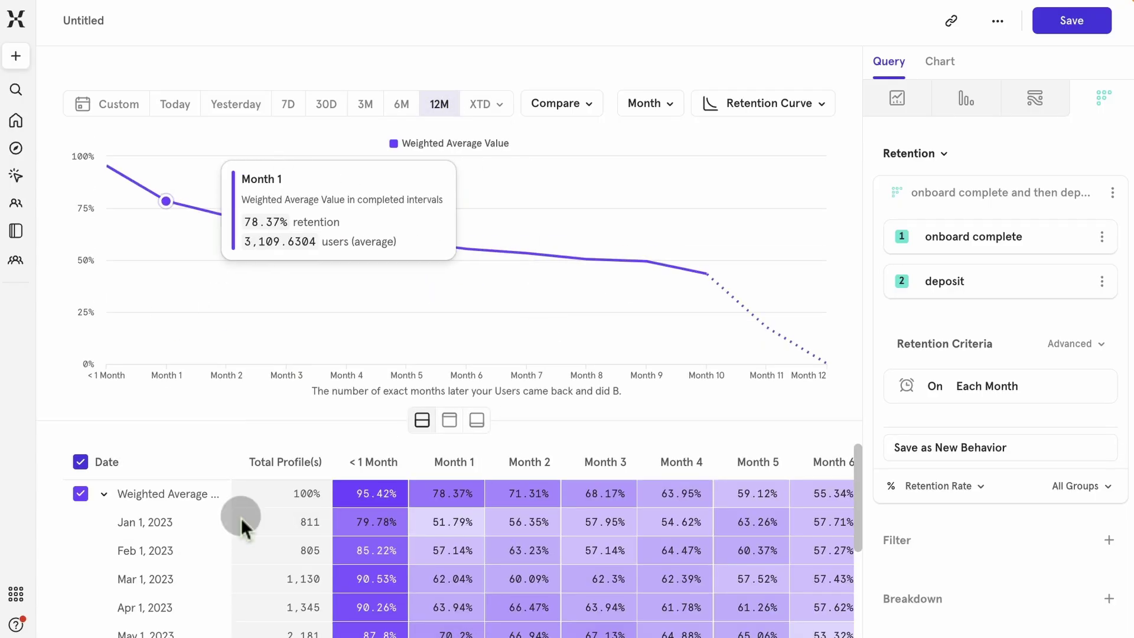
pyautogui.scroll(-1, 176, 586)
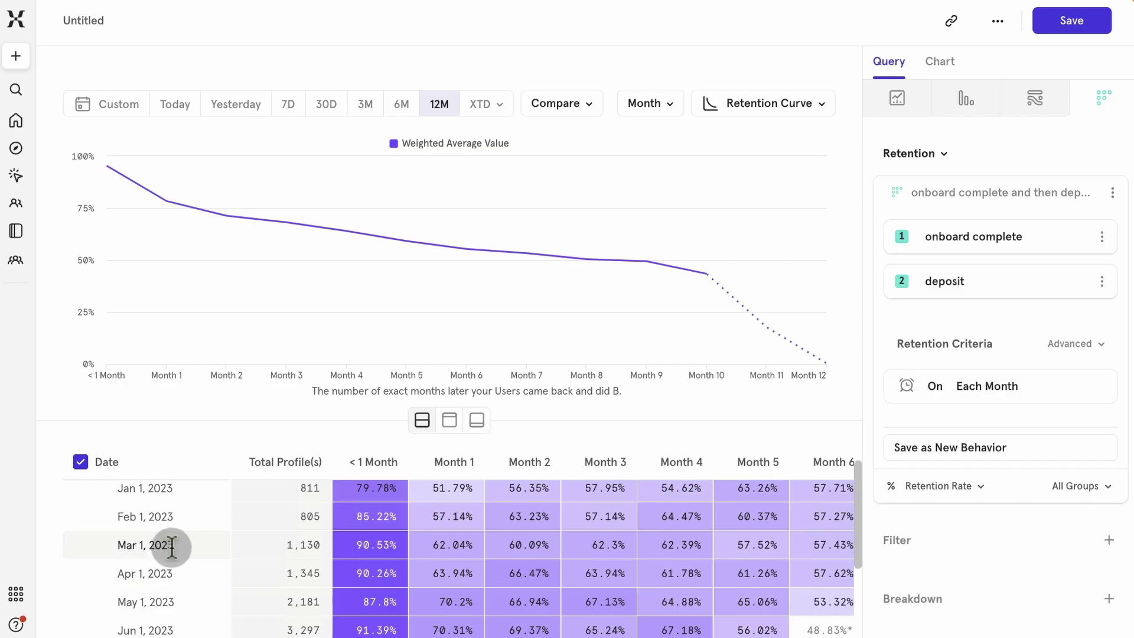
pyautogui.doubleClick(304, 544)
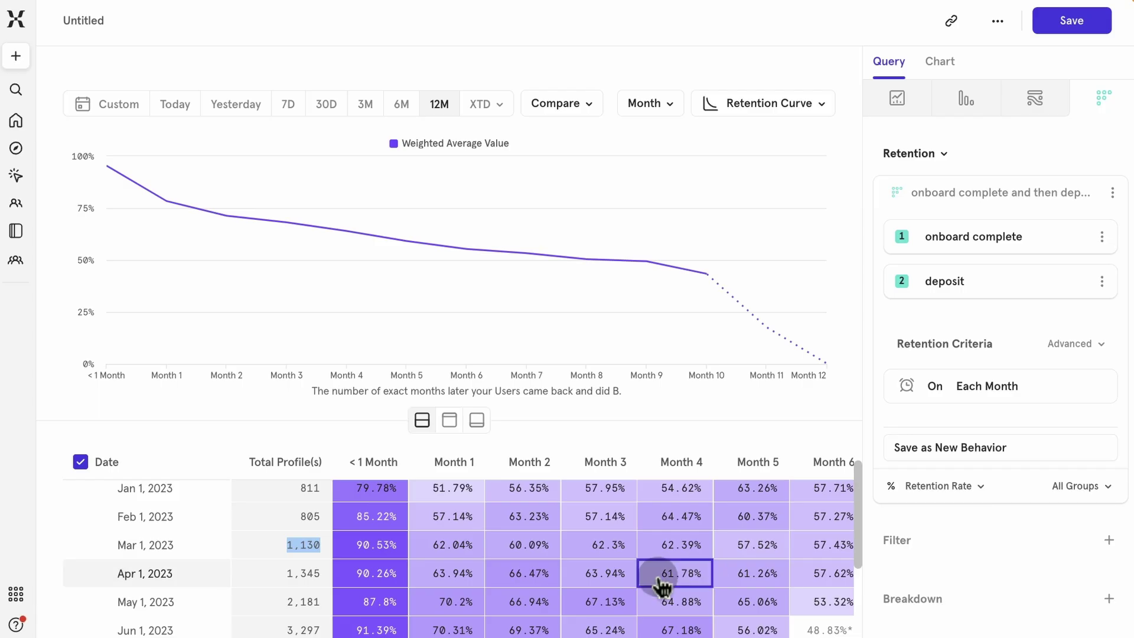
pyautogui.hscroll(2, 662, 583)
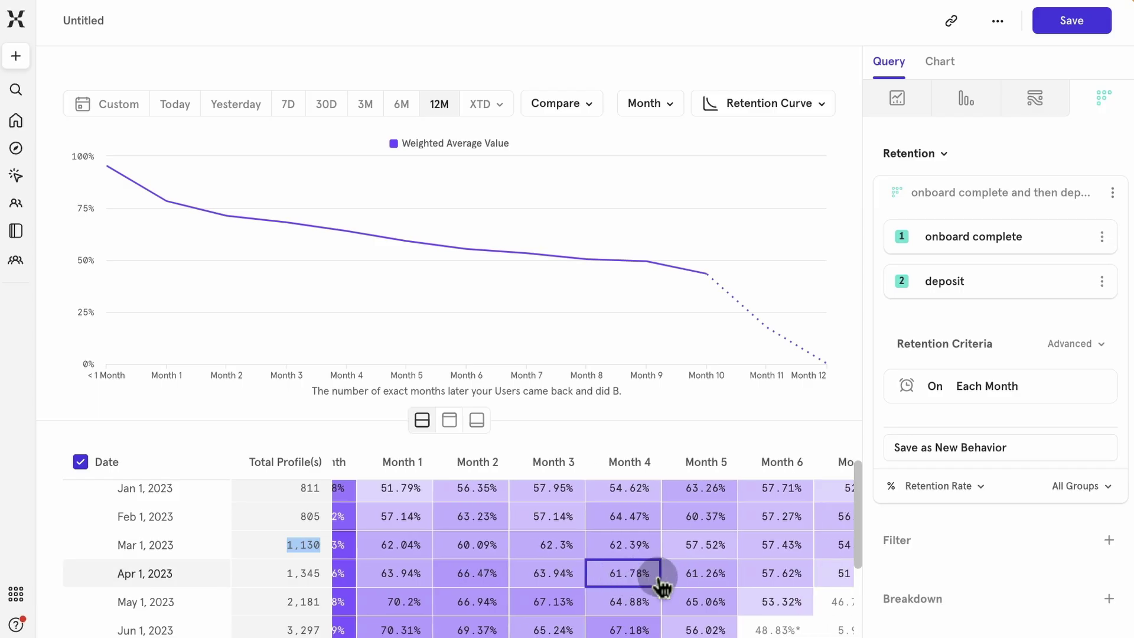
pyautogui.hscroll(1, 662, 583)
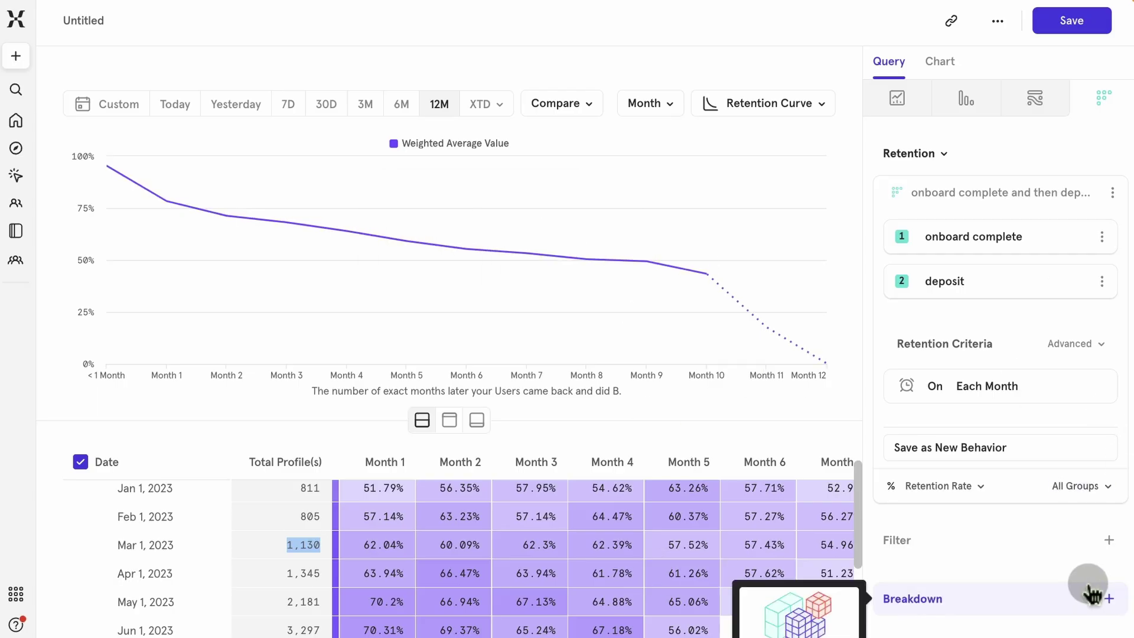
# - Break the retention report down by Country, searching 'coun'
pyautogui.click(1108, 598)
pyautogui.write('c')
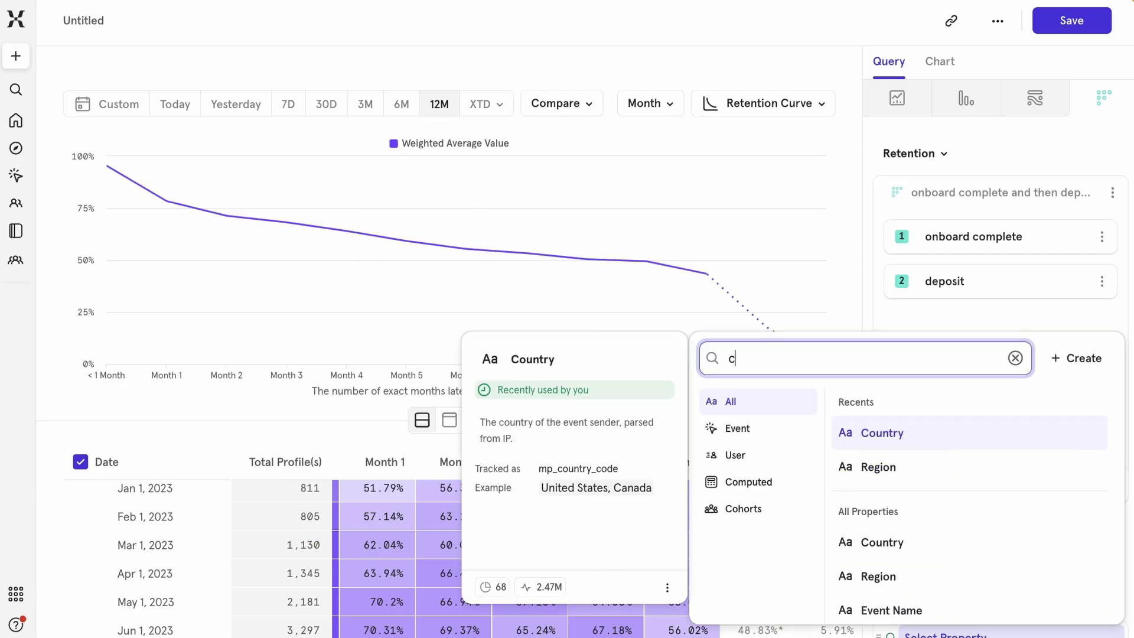
pyautogui.write('oun')
pyautogui.click(928, 431)
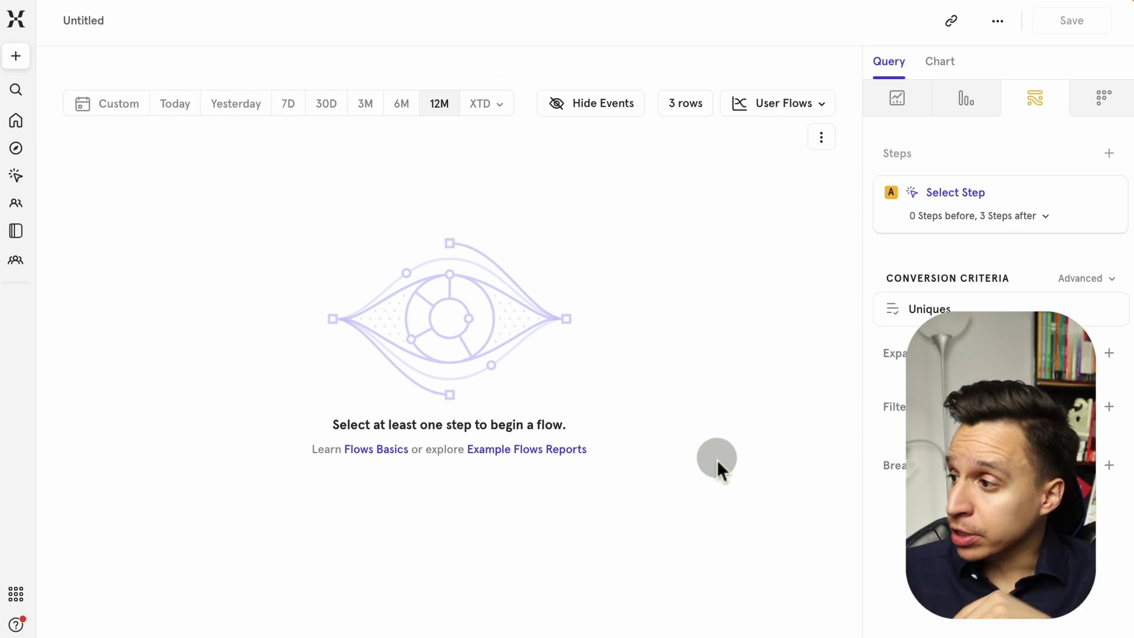
# - Start the flow at deposit, showing three steps before it and none after
pyautogui.click(962, 196)
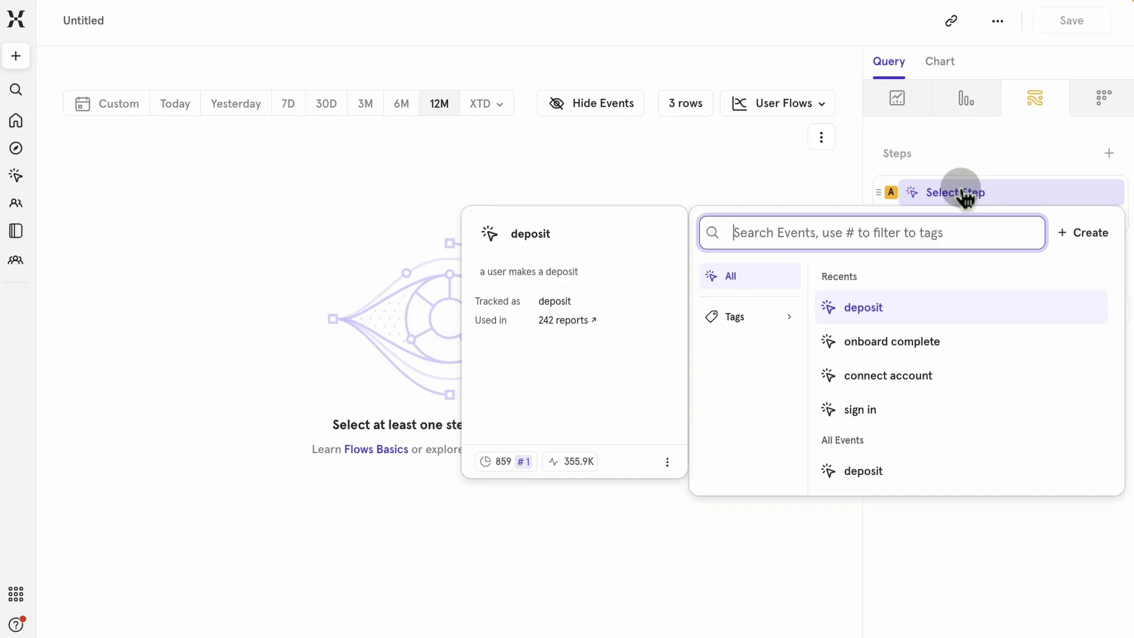
pyautogui.write('depo')
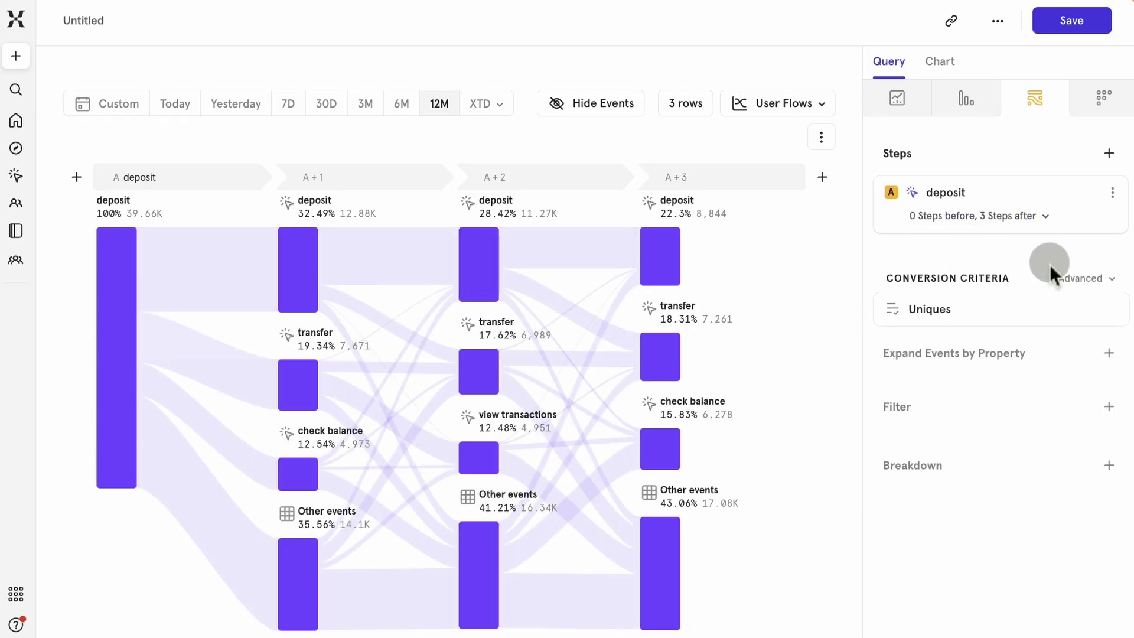
pyautogui.click(956, 223)
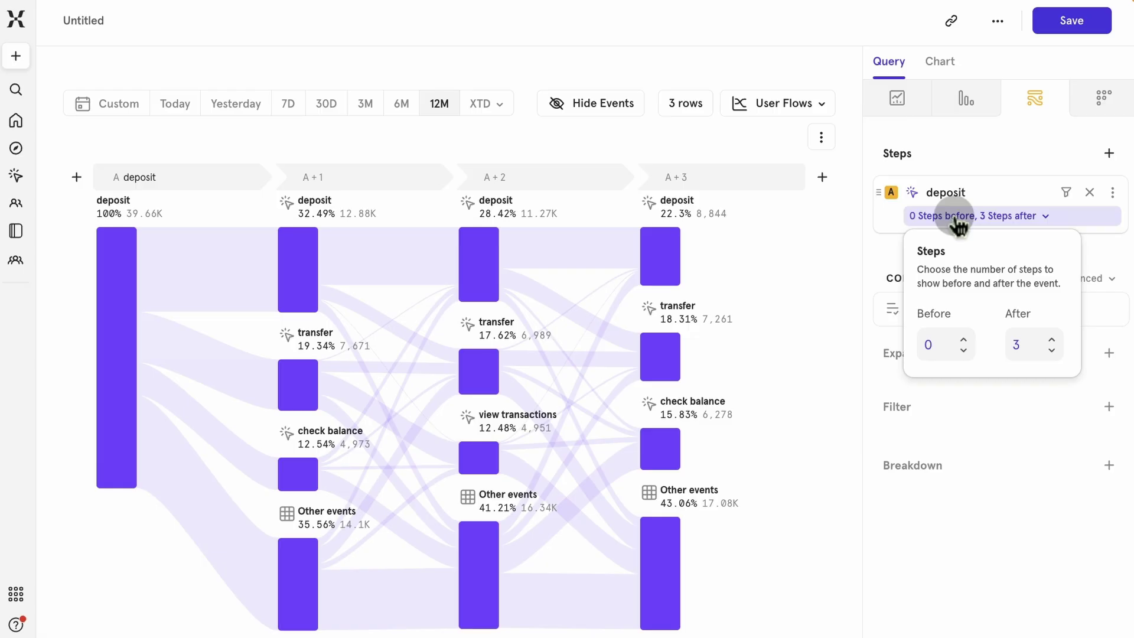
pyautogui.click(964, 341)
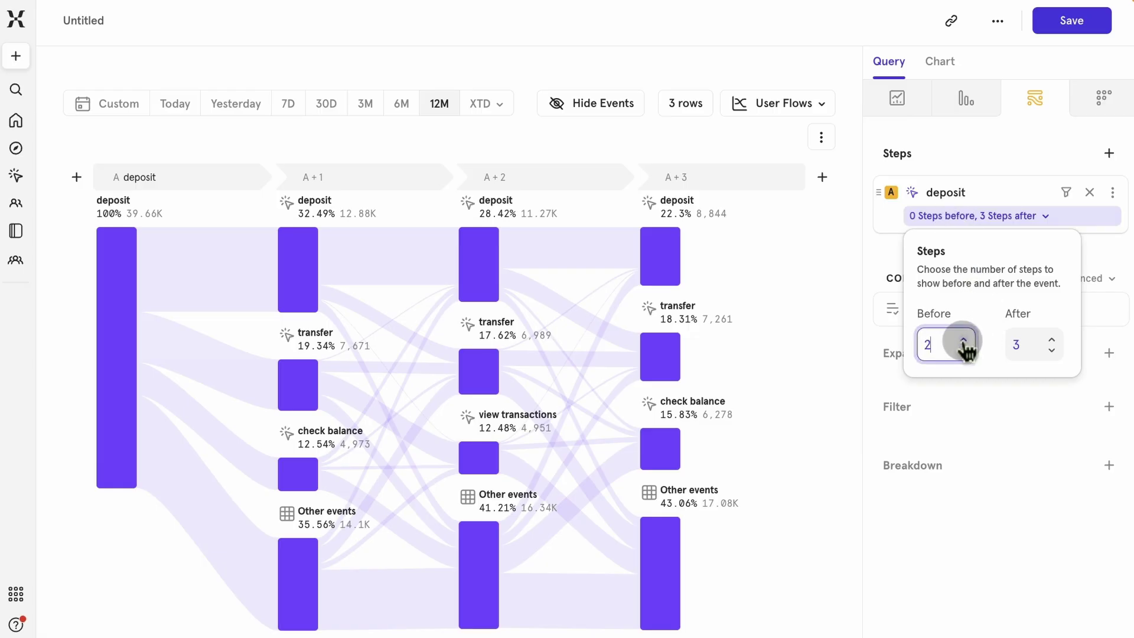
pyautogui.click(963, 340)
pyautogui.click(1051, 350)
pyautogui.click(1052, 349)
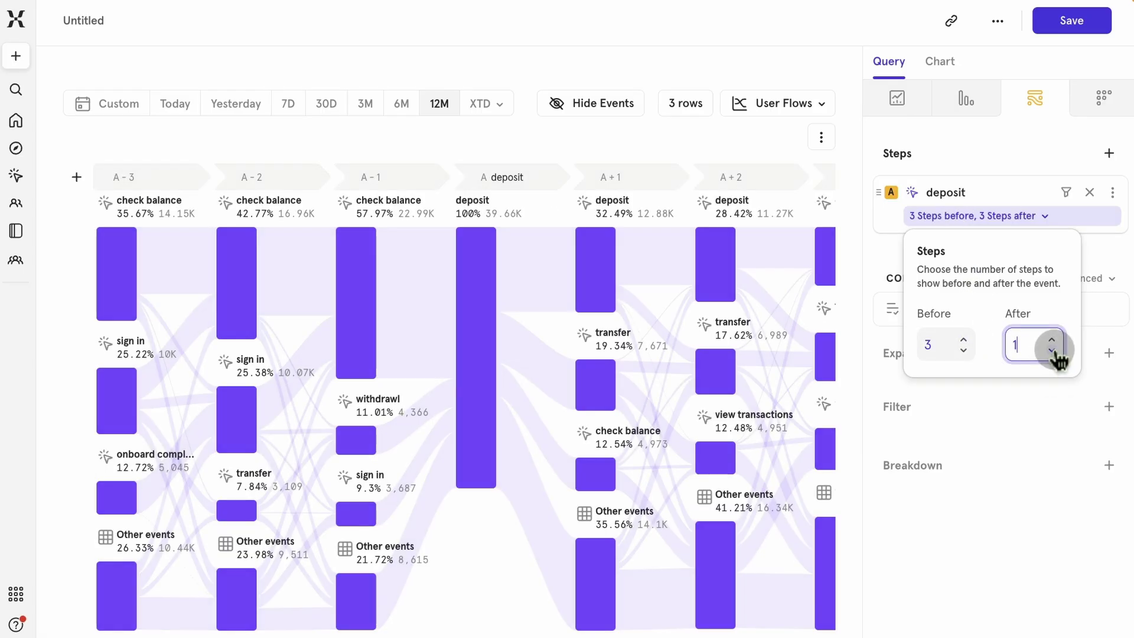
pyautogui.click(1052, 349)
pyautogui.click(1025, 502)
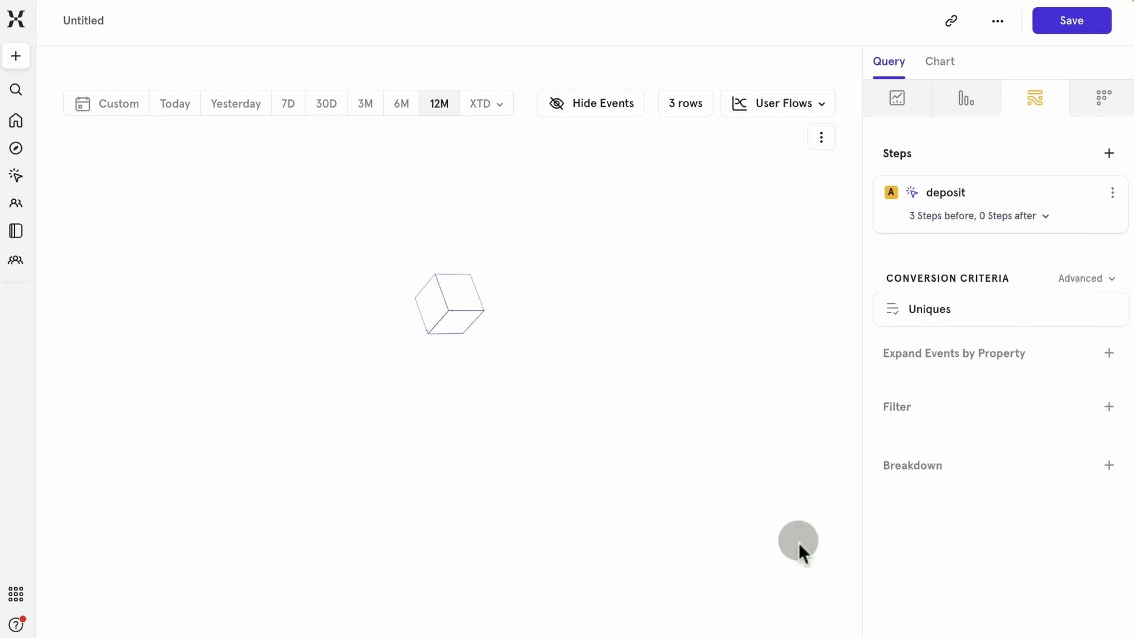
# - Raise the steps before deposit to five and clear the traced check balance path
pyautogui.moveTo(170, 283)
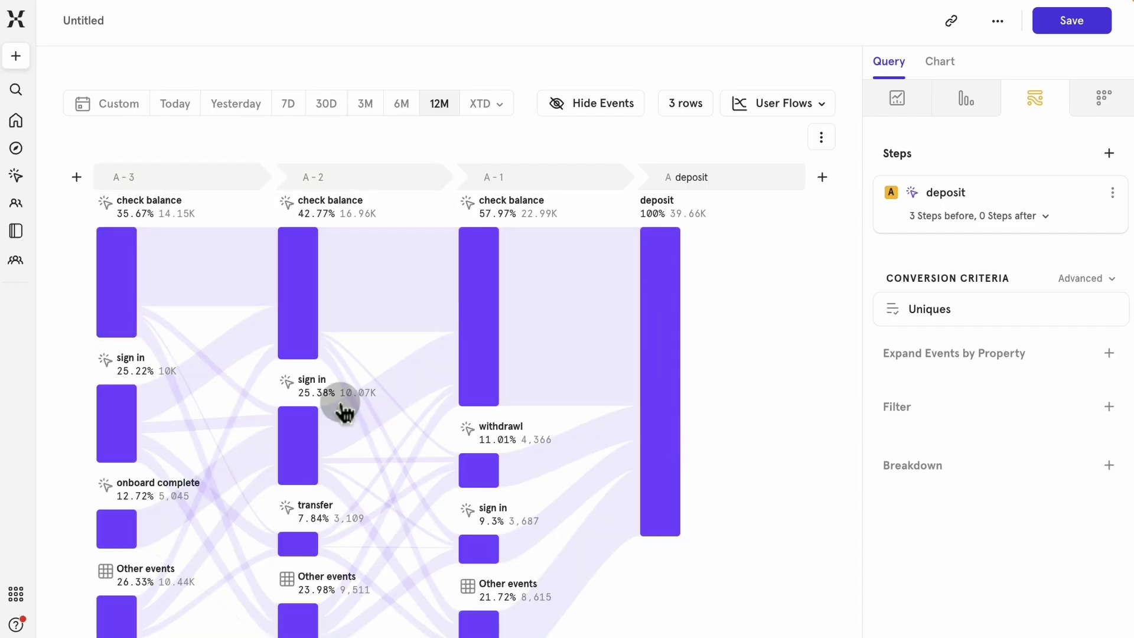
pyautogui.click(970, 218)
pyautogui.click(963, 341)
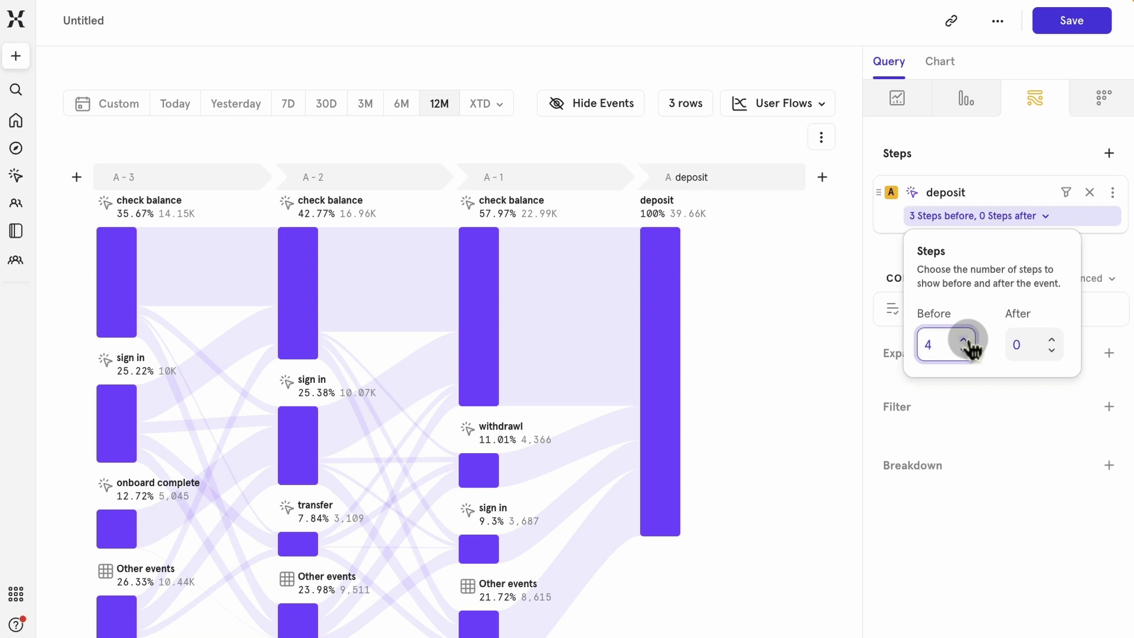
pyautogui.click(963, 341)
pyautogui.click(977, 600)
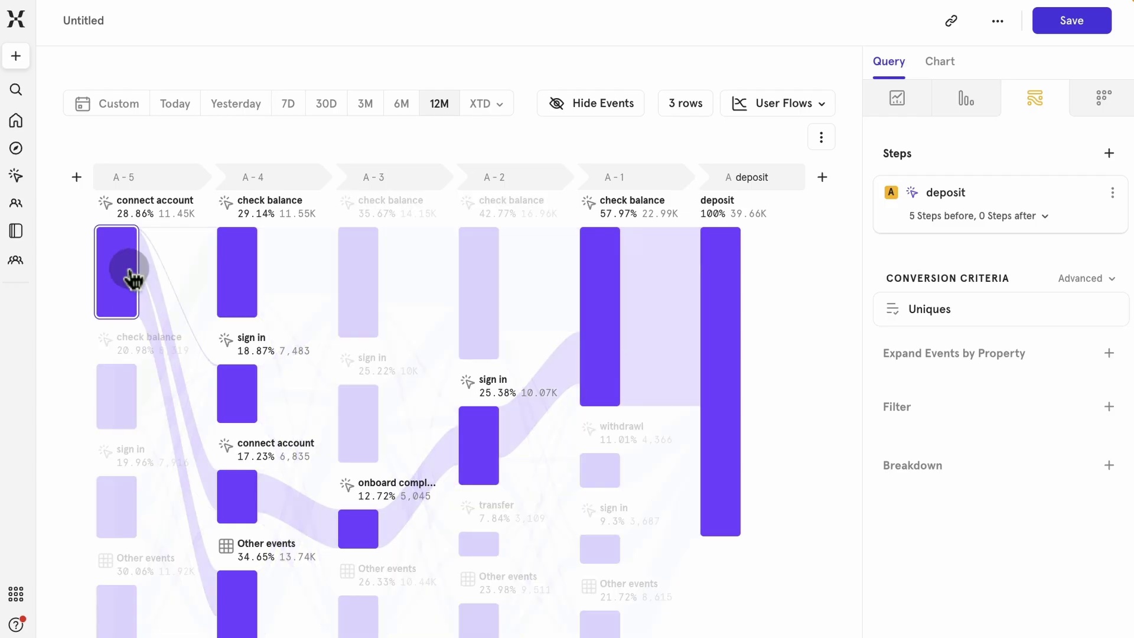
pyautogui.moveTo(139, 525)
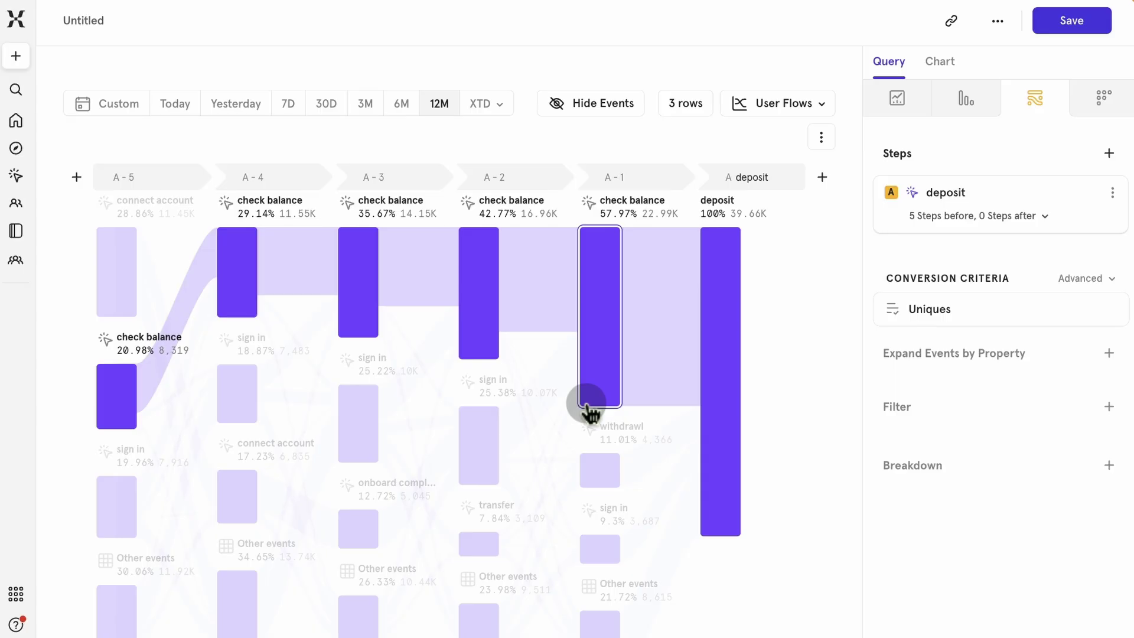
pyautogui.click(453, 392)
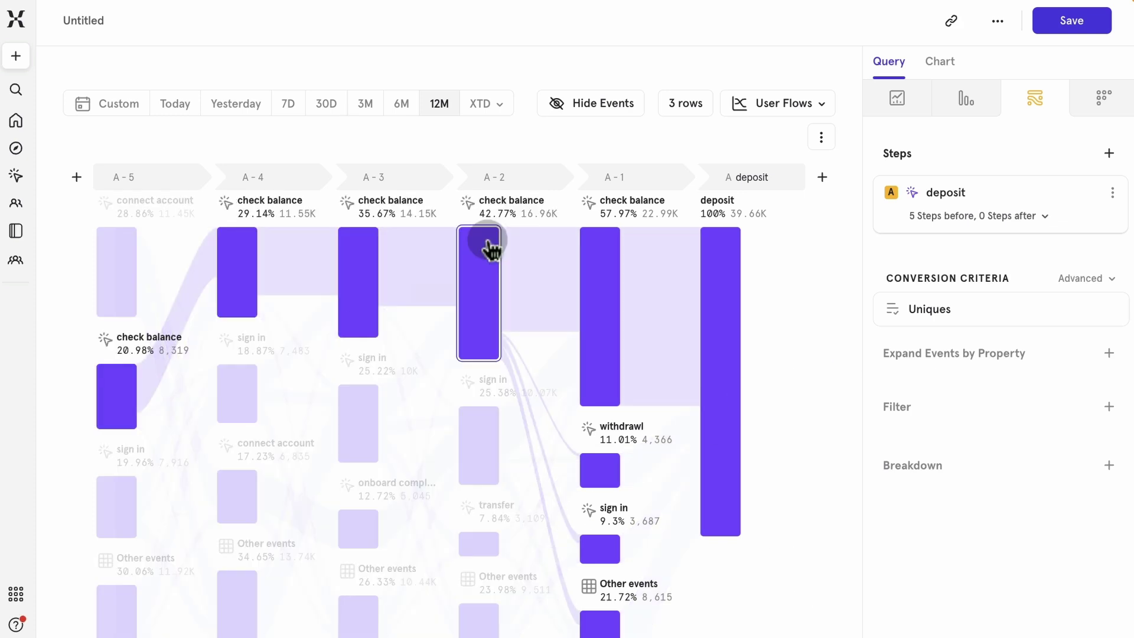
# - Hide the sign in event from the flow chart
pyautogui.click(605, 111)
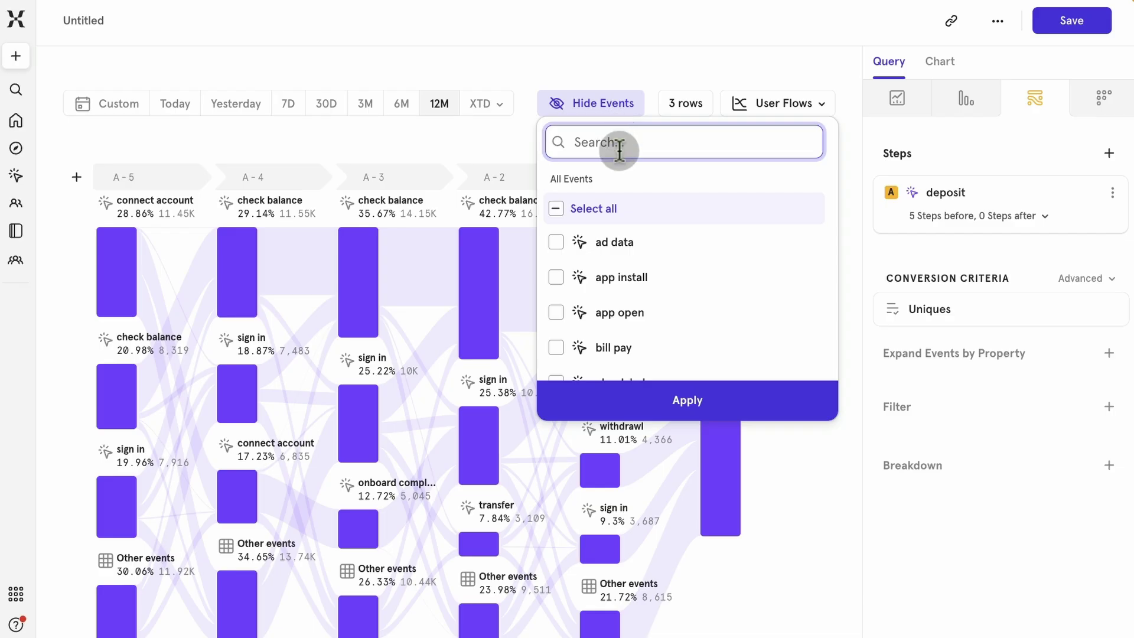
pyautogui.write('sign')
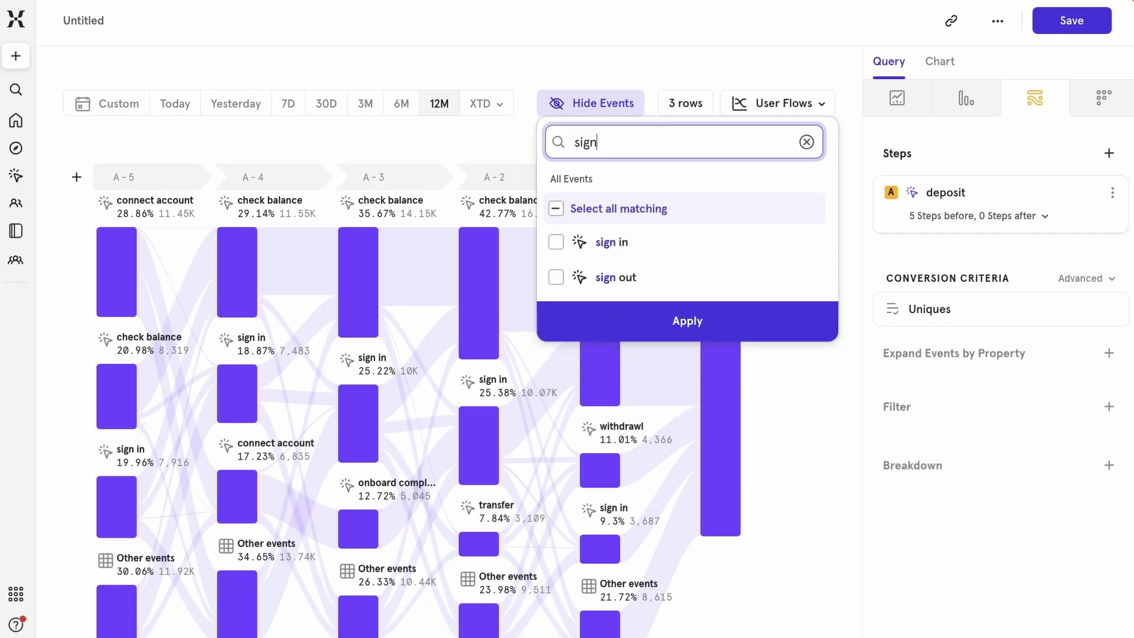
pyautogui.click(556, 242)
pyautogui.click(708, 331)
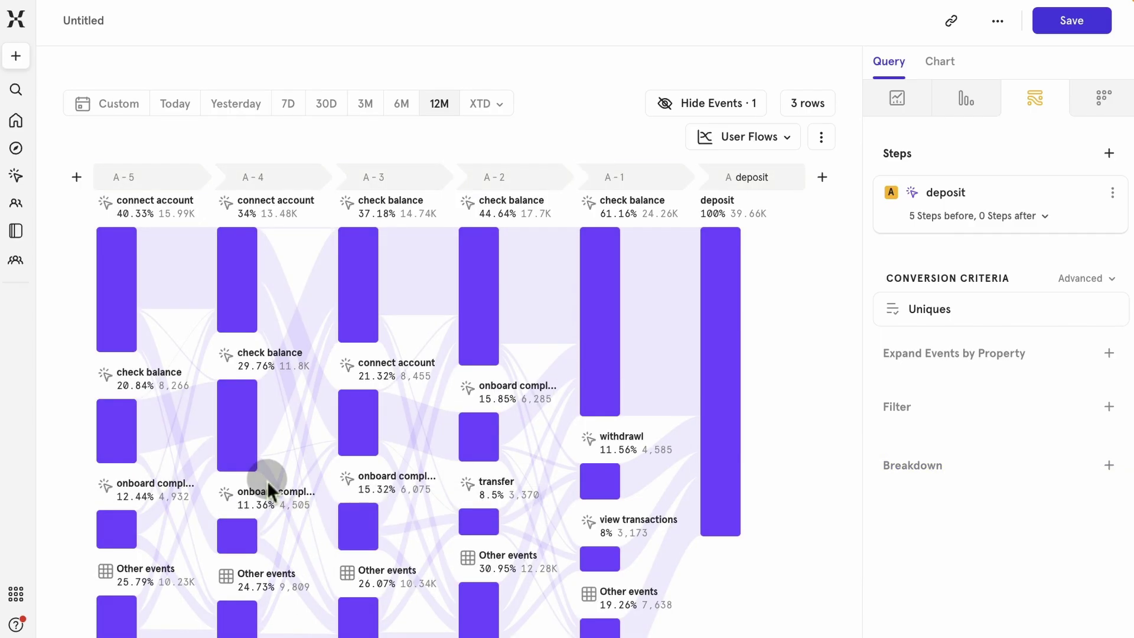
pyautogui.moveTo(207, 445)
# - Also hide onboard complete, then open the breakdown property list
pyautogui.click(703, 109)
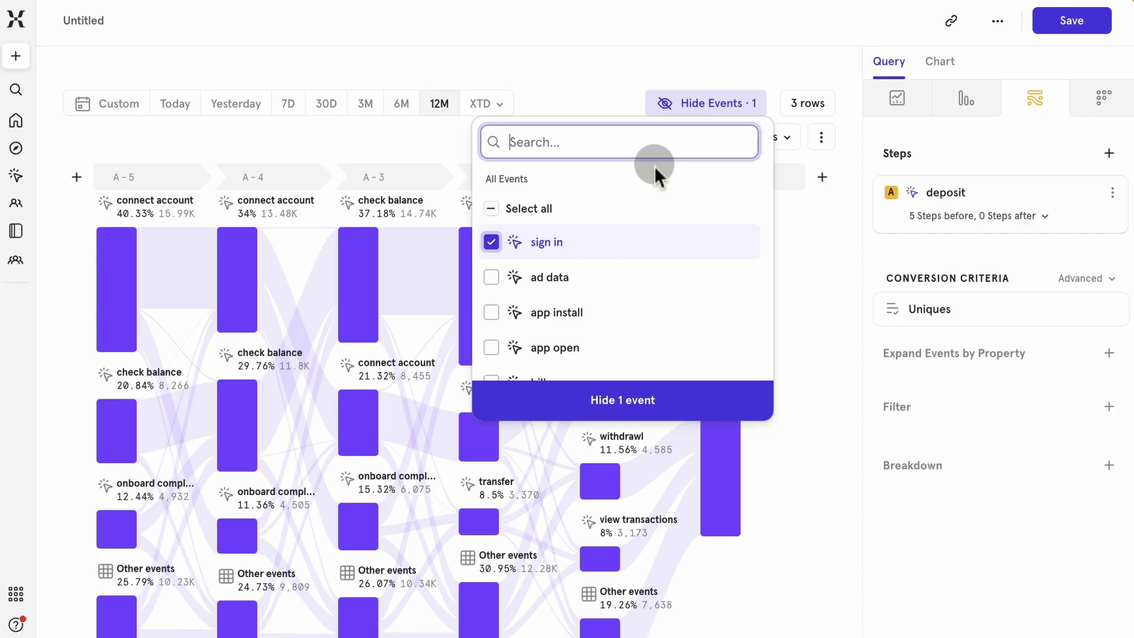
pyautogui.write('onb')
pyautogui.click(608, 241)
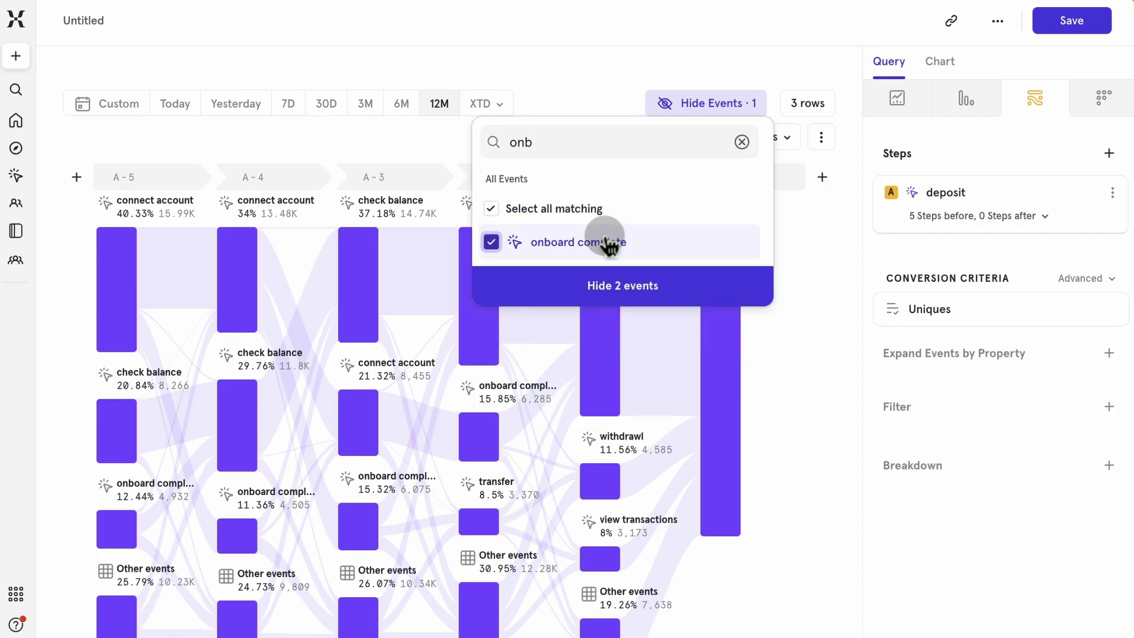
pyautogui.click(631, 286)
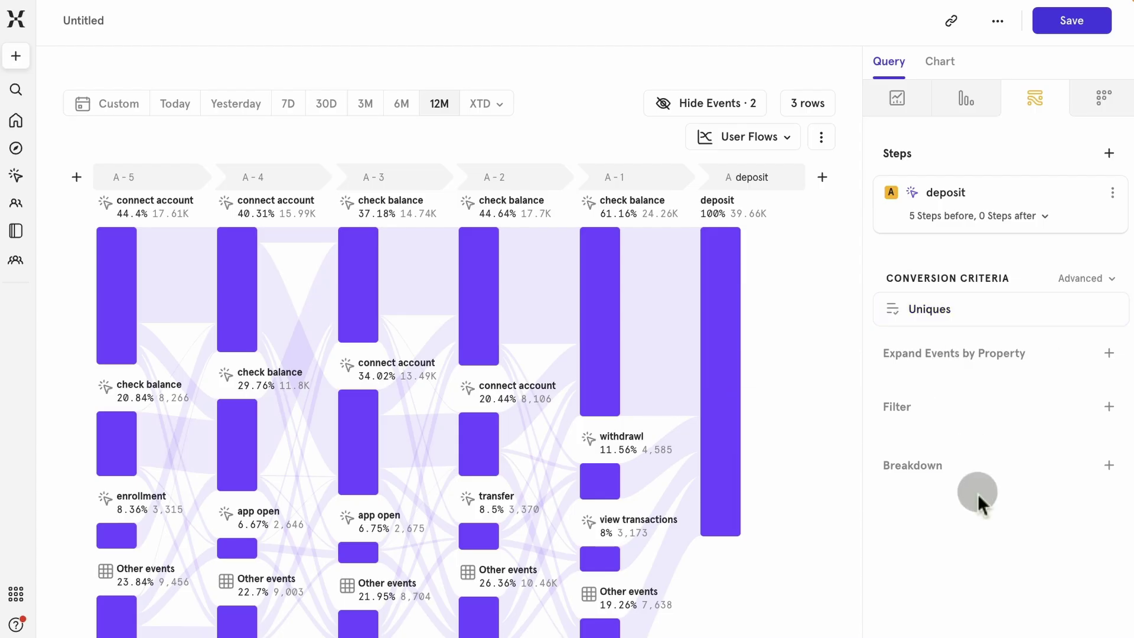
pyautogui.click(943, 469)
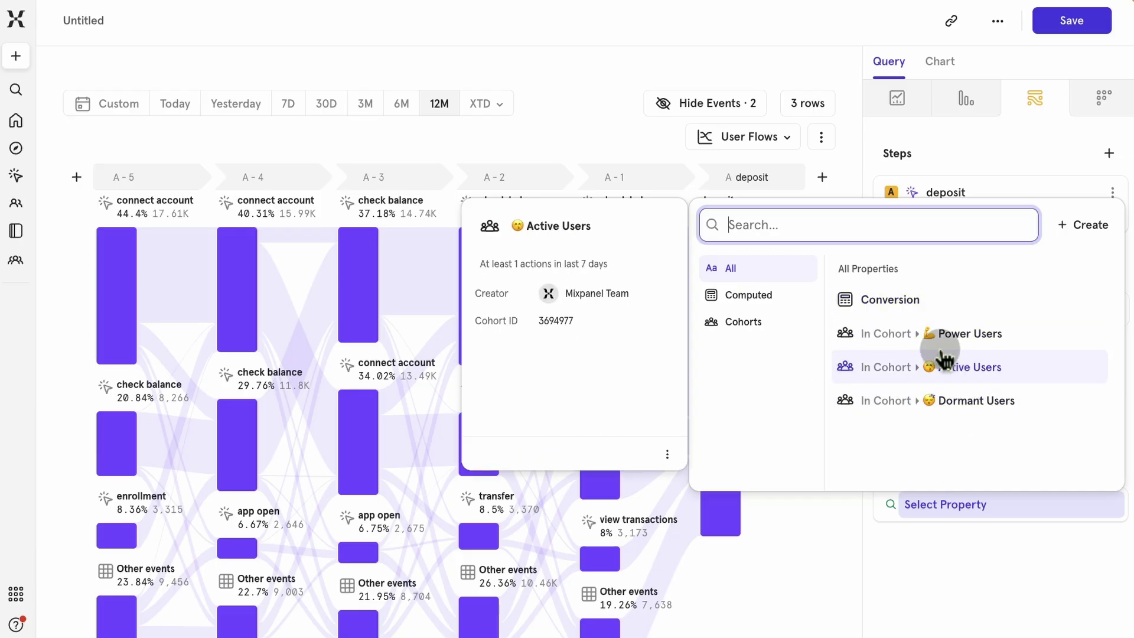
# - Close the breakdown property list without choosing a property
pyautogui.click(926, 625)
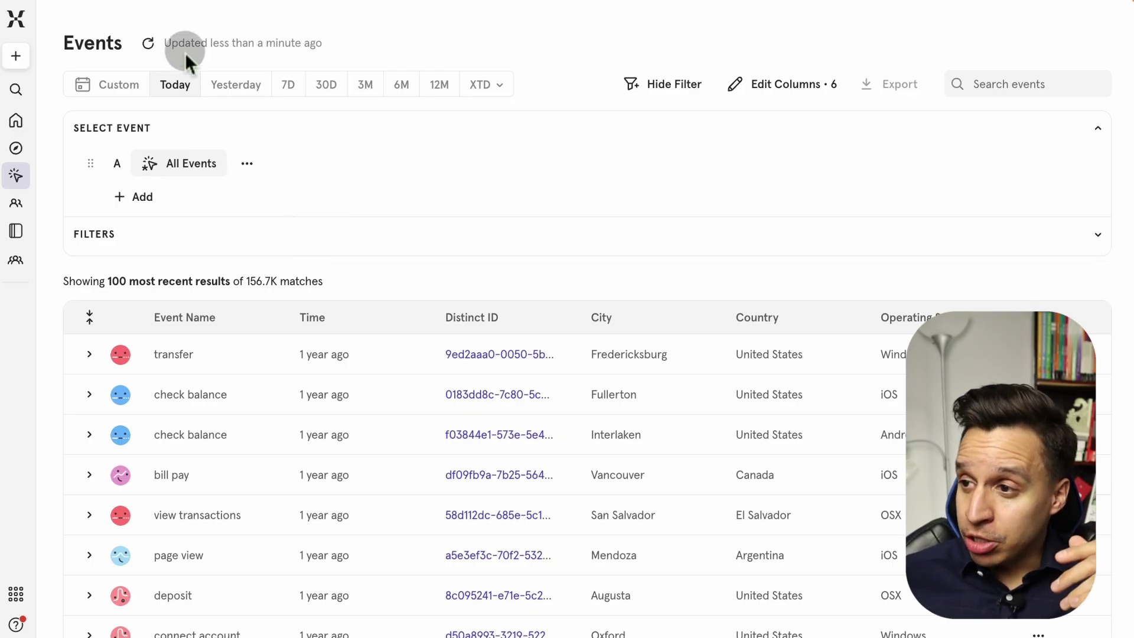
pyautogui.click(148, 43)
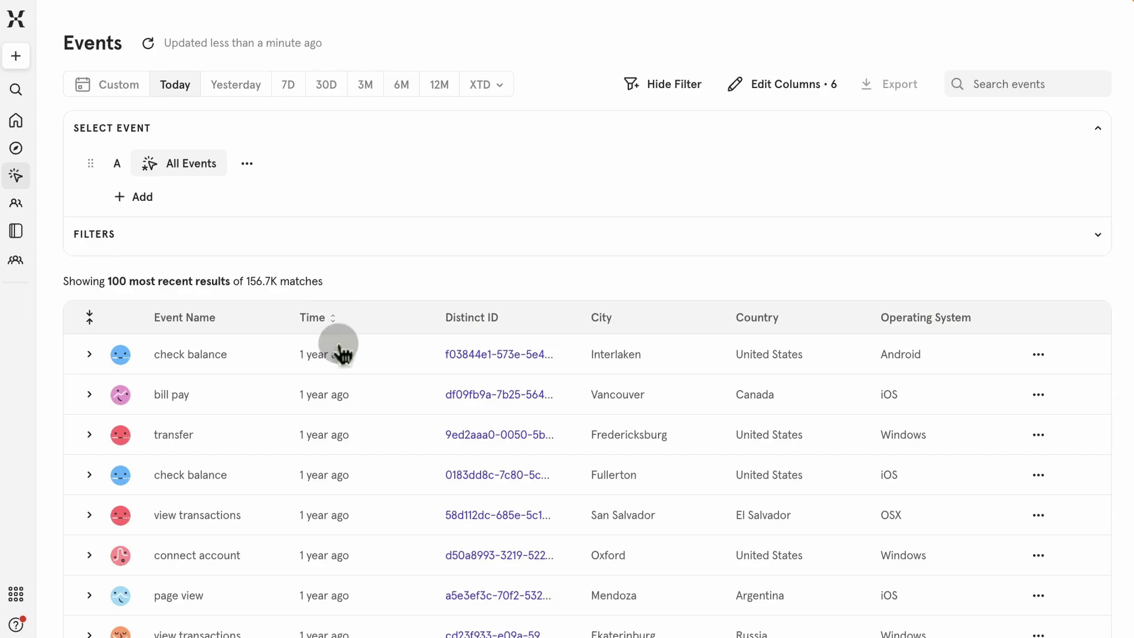
pyautogui.scroll(-1, 346, 449)
pyautogui.scroll(1, 144, 384)
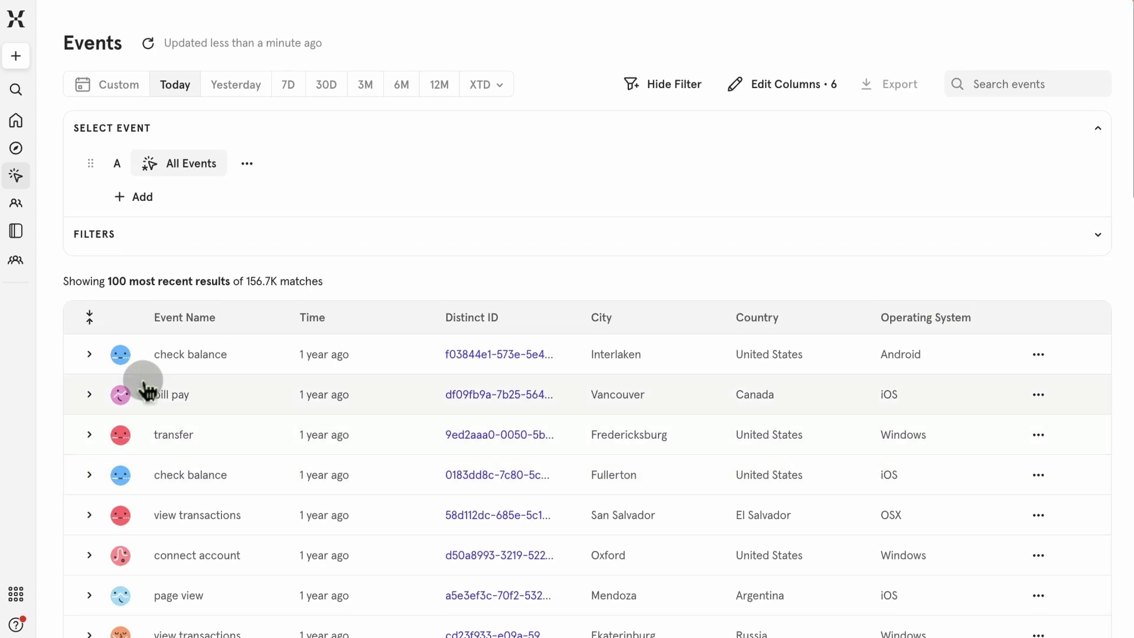
pyautogui.click(91, 356)
pyautogui.scroll(-1, 349, 244)
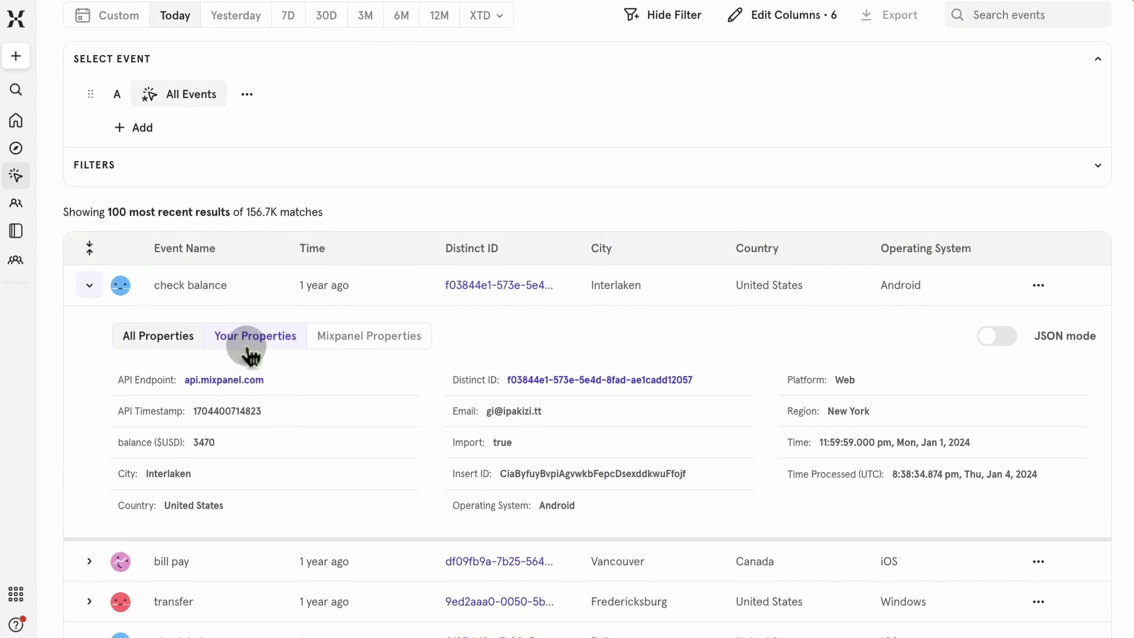
pyautogui.click(251, 343)
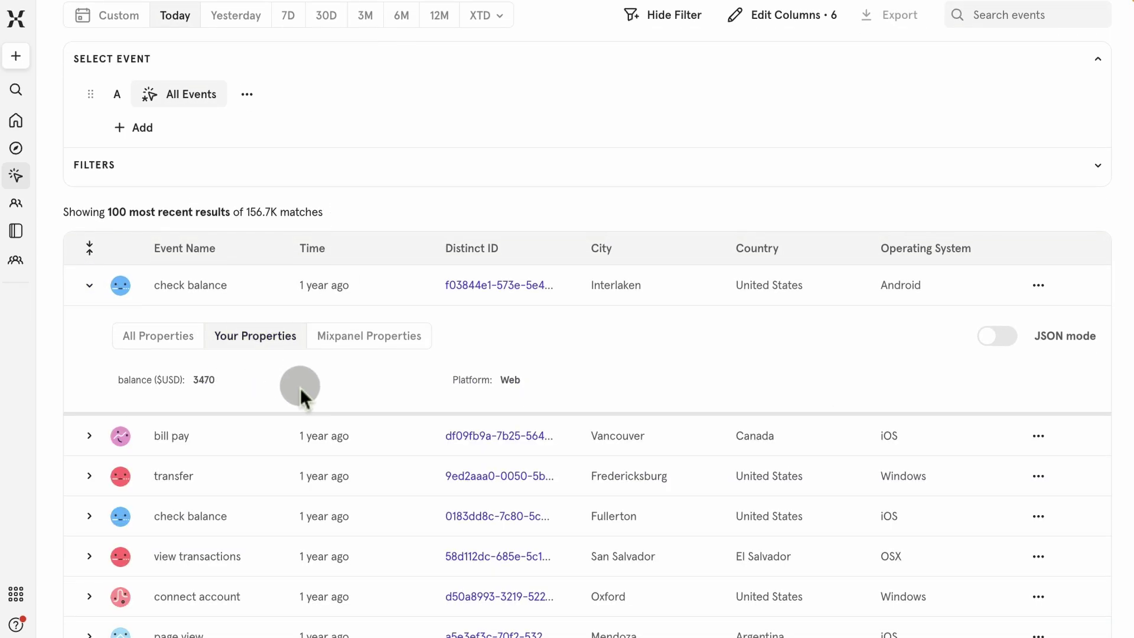
pyautogui.click(362, 335)
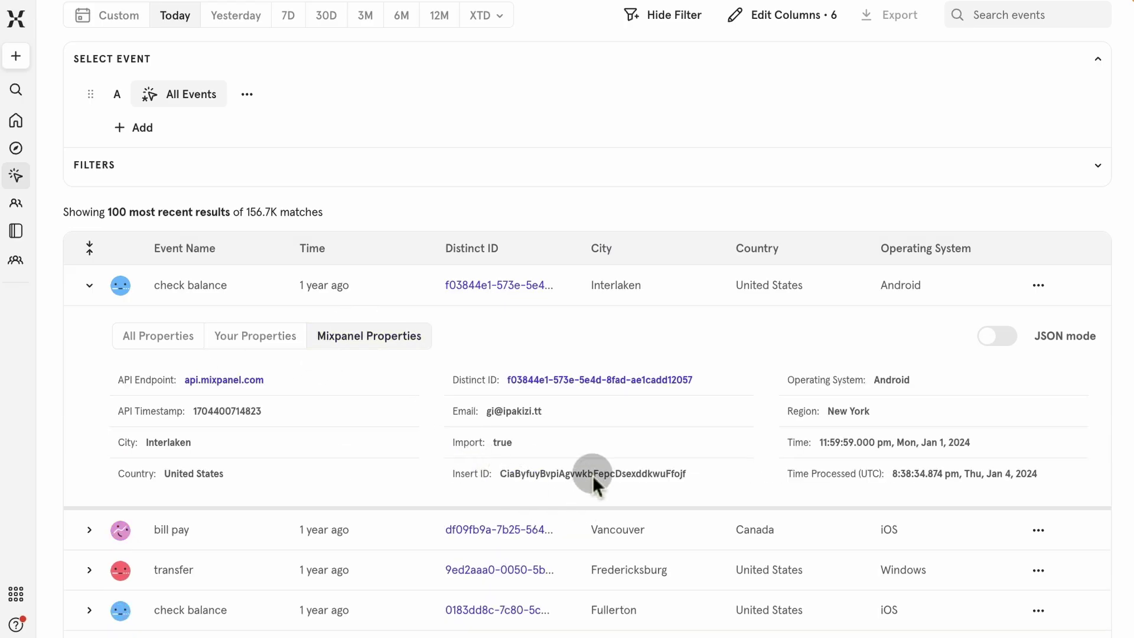
pyautogui.click(89, 286)
pyautogui.scroll(-3, 246, 431)
pyautogui.scroll(4, 247, 430)
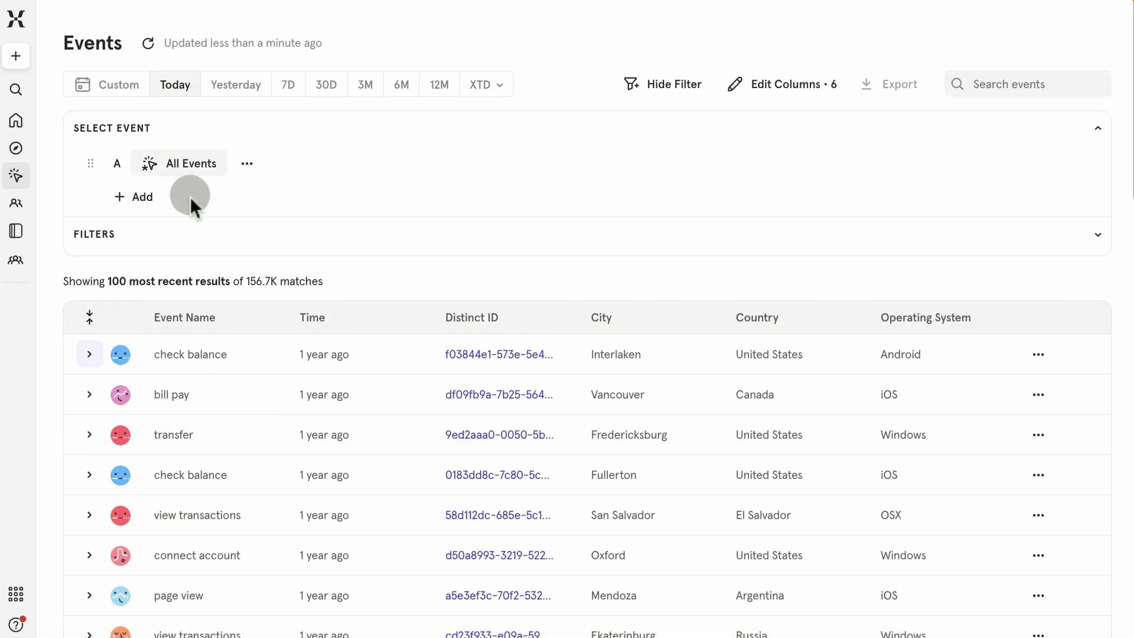
pyautogui.click(178, 164)
pyautogui.write('bill')
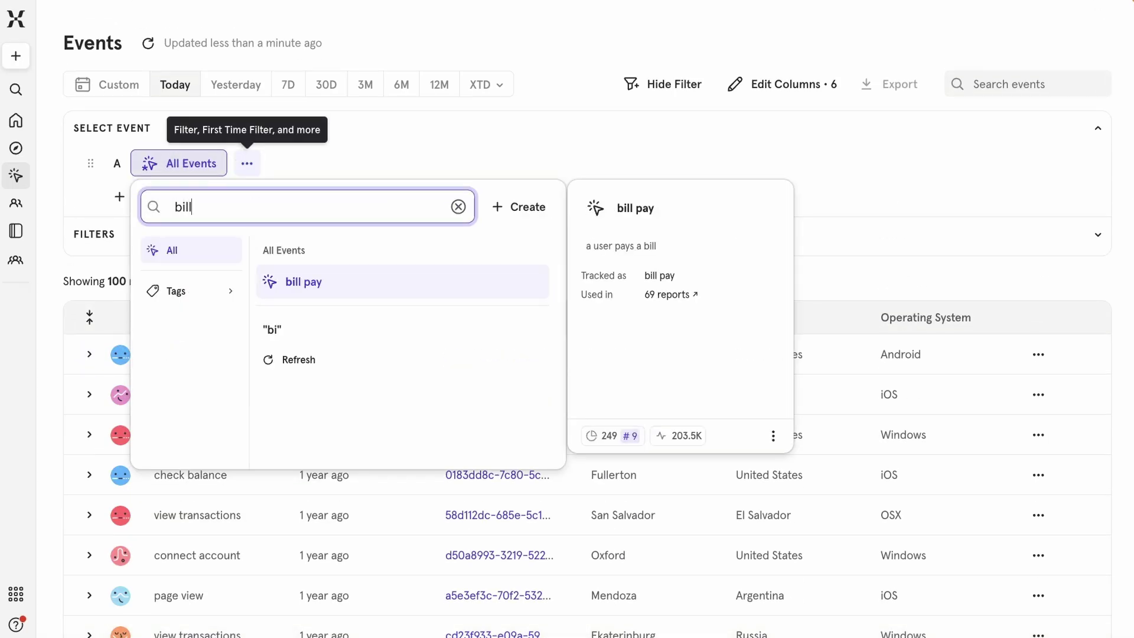
pyautogui.click(348, 293)
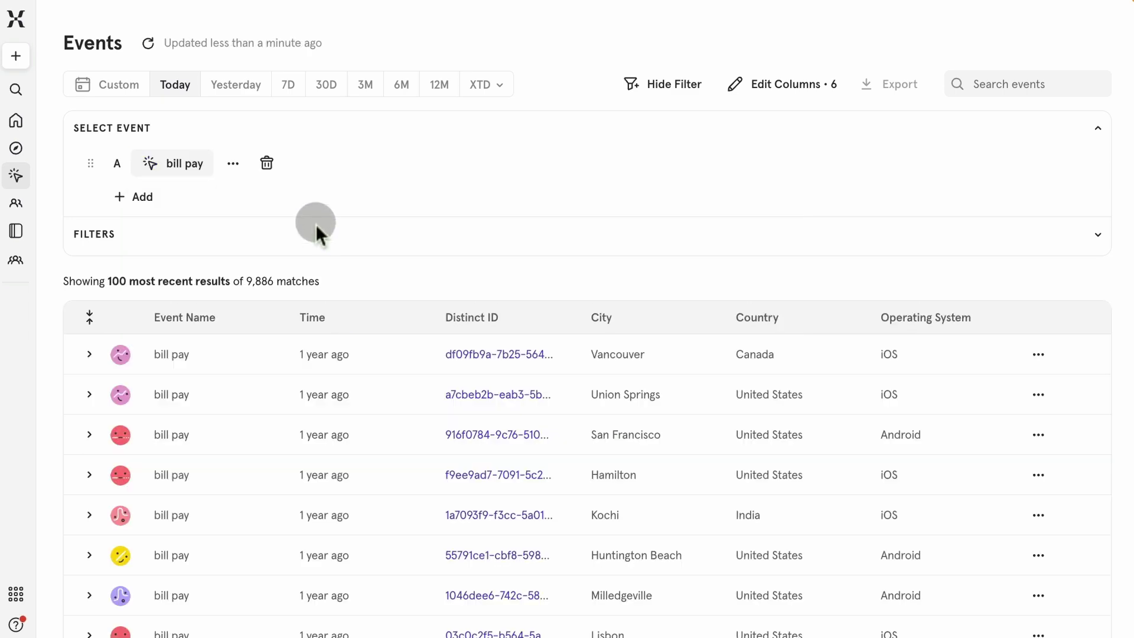
pyautogui.click(234, 168)
pyautogui.click(282, 203)
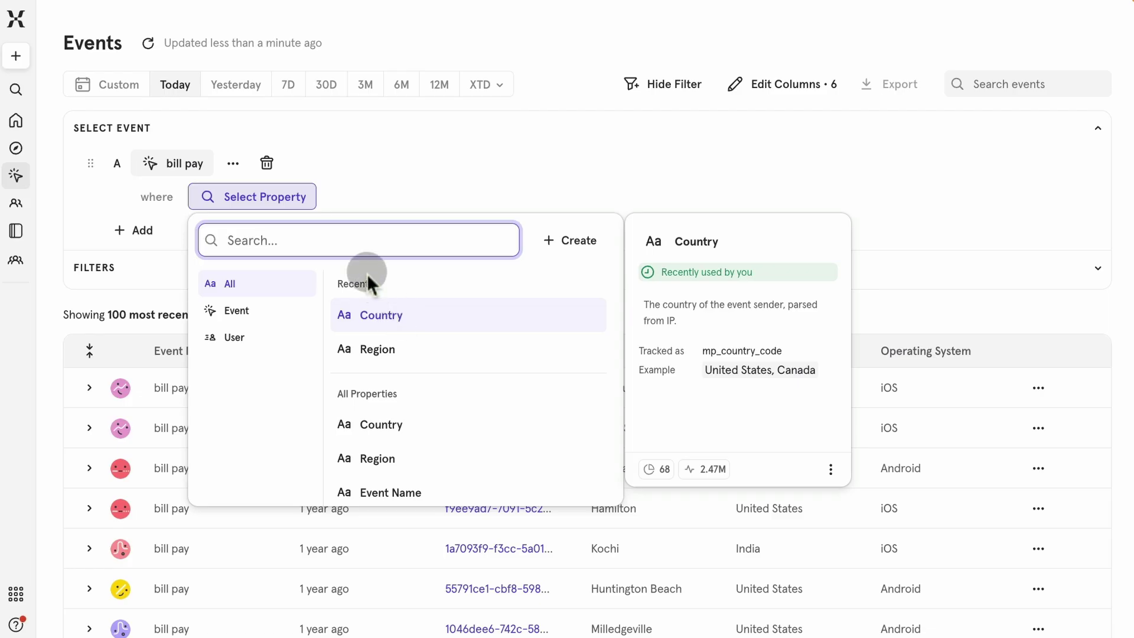
pyautogui.click(393, 317)
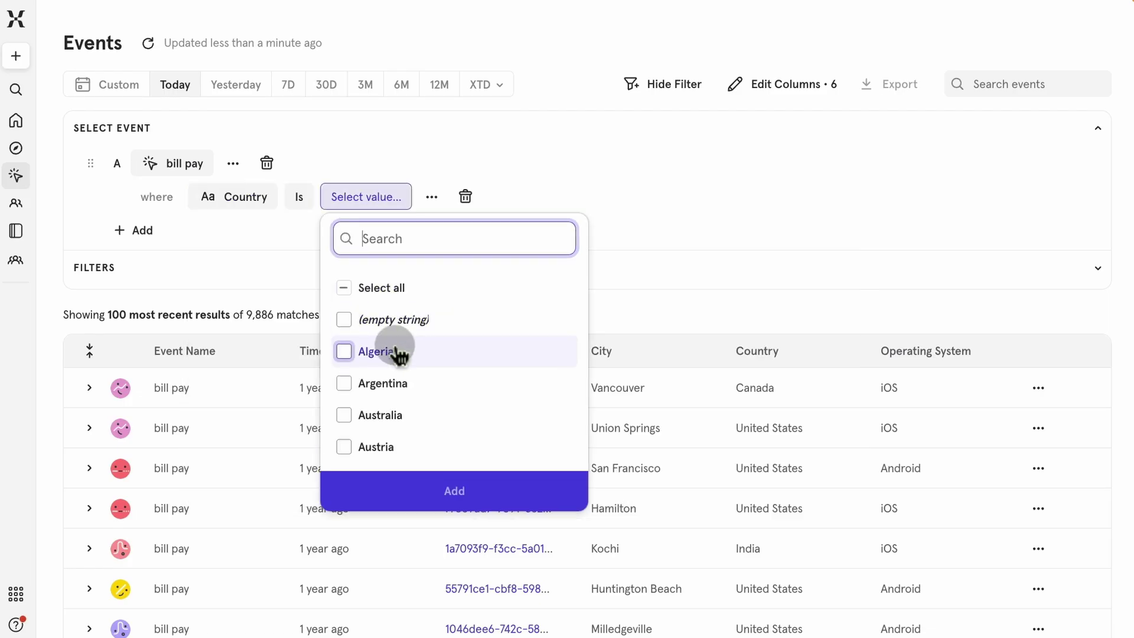
pyautogui.click(378, 385)
pyautogui.click(455, 499)
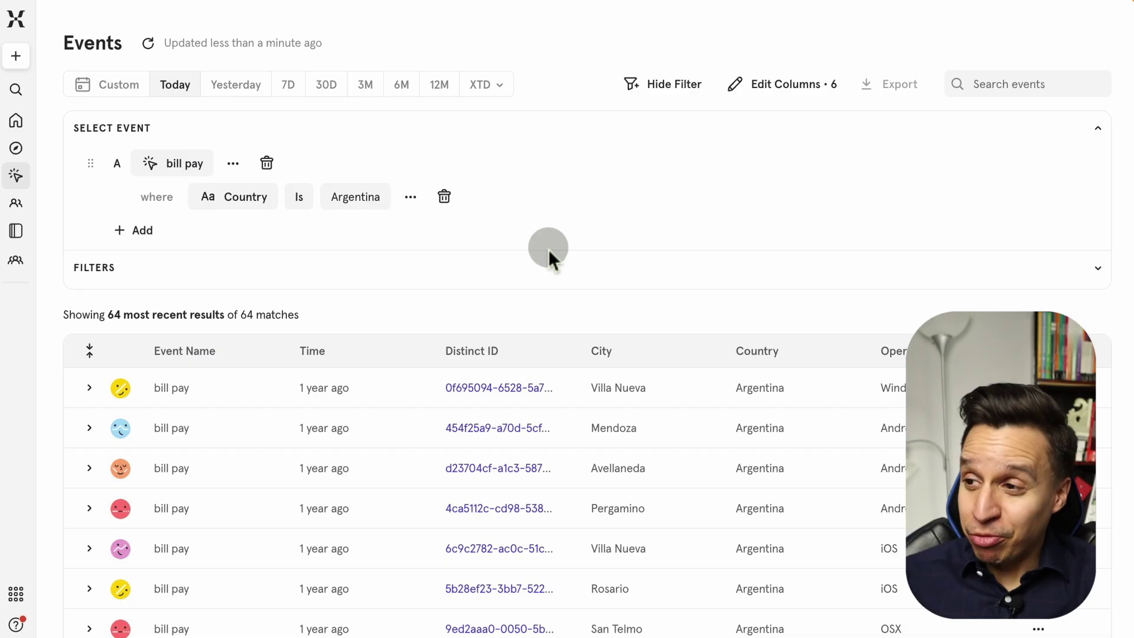
pyautogui.click(444, 196)
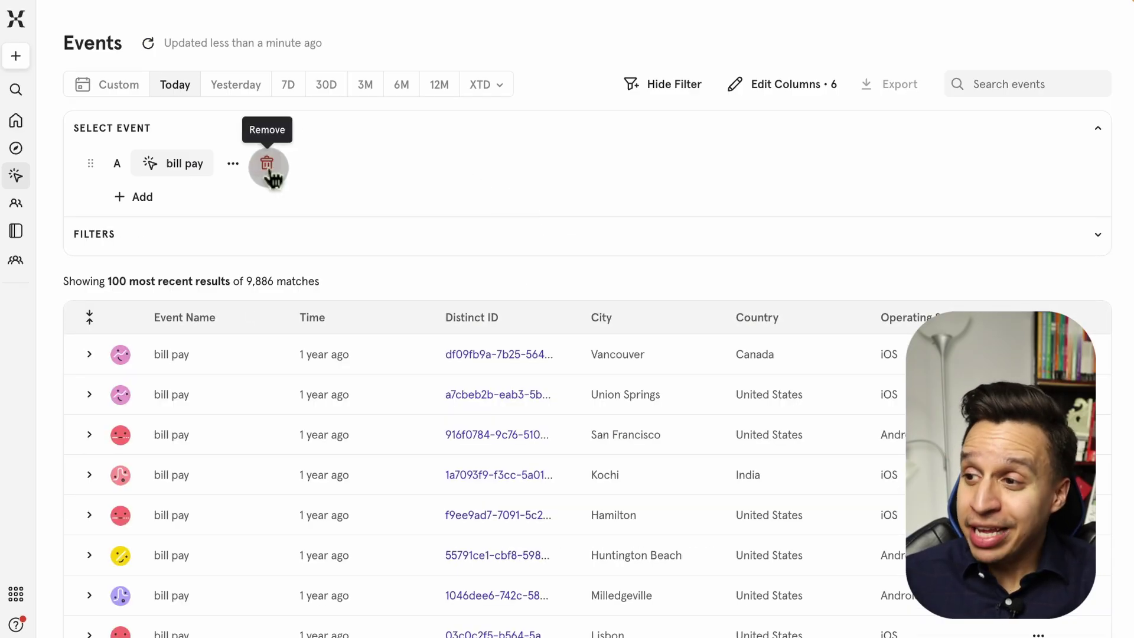
pyautogui.click(266, 164)
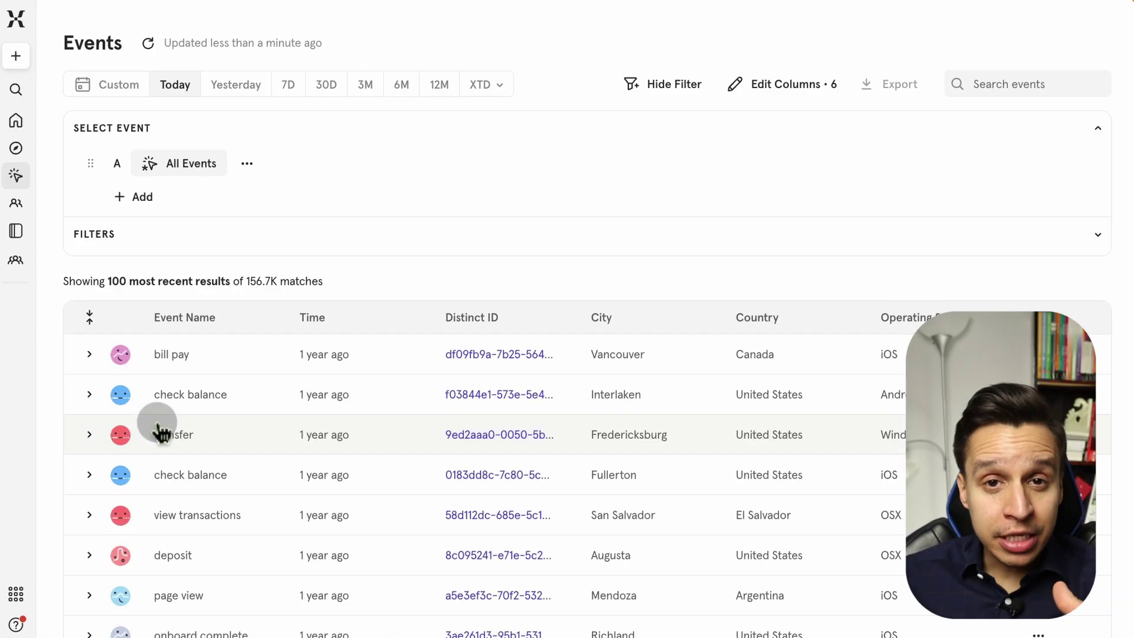